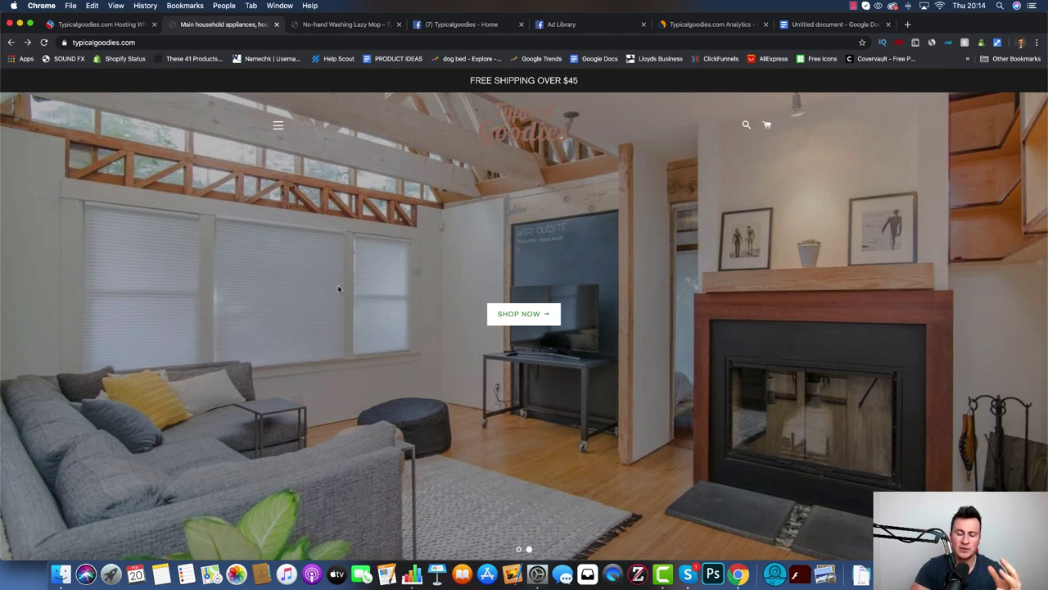
scroll(246, 336, "down", 10)
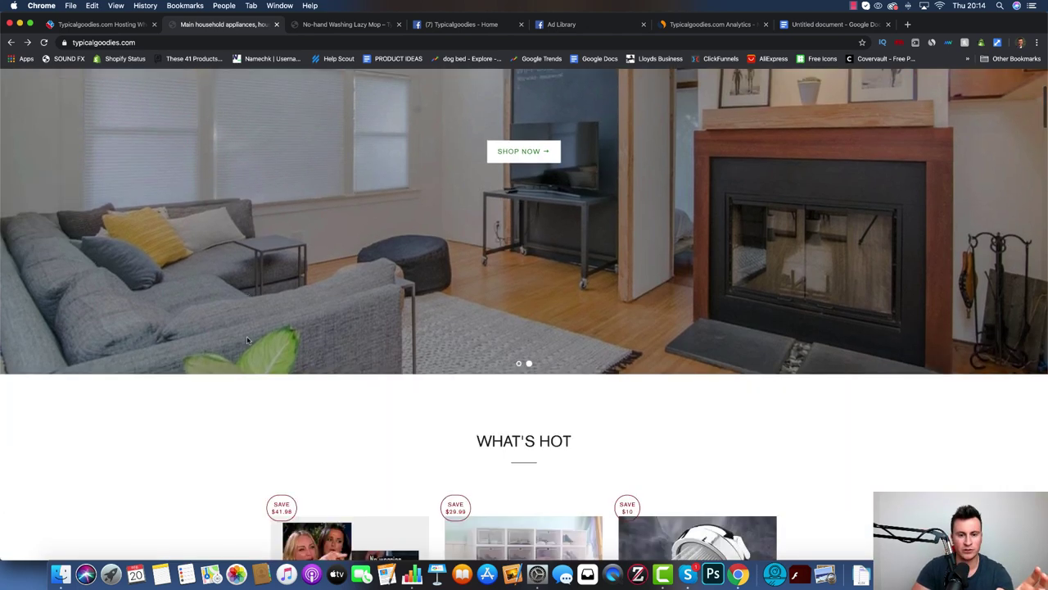
scroll(189, 350, "down", 5)
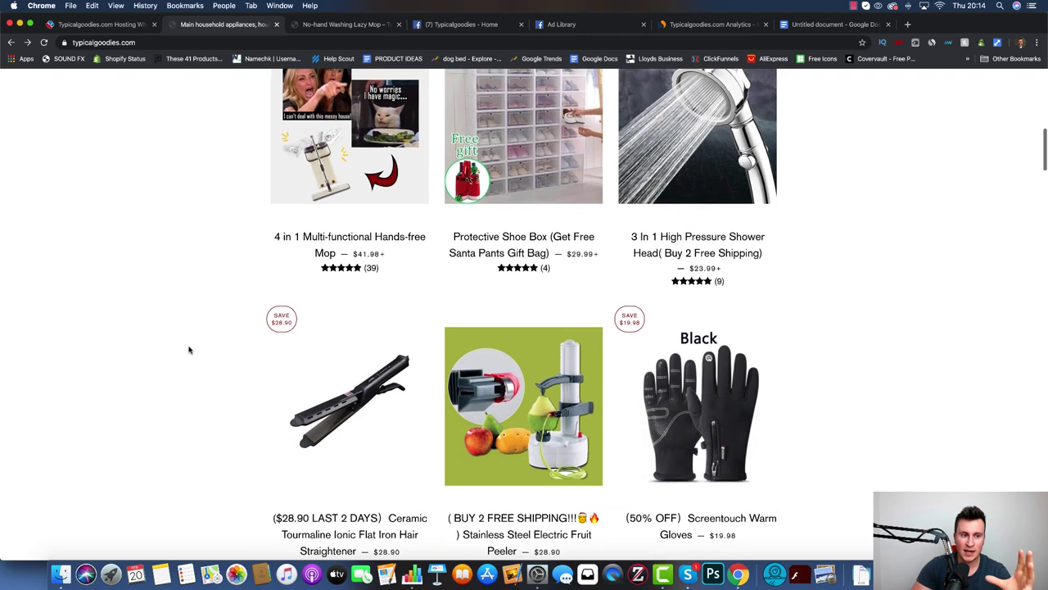
scroll(180, 266, "up", 2)
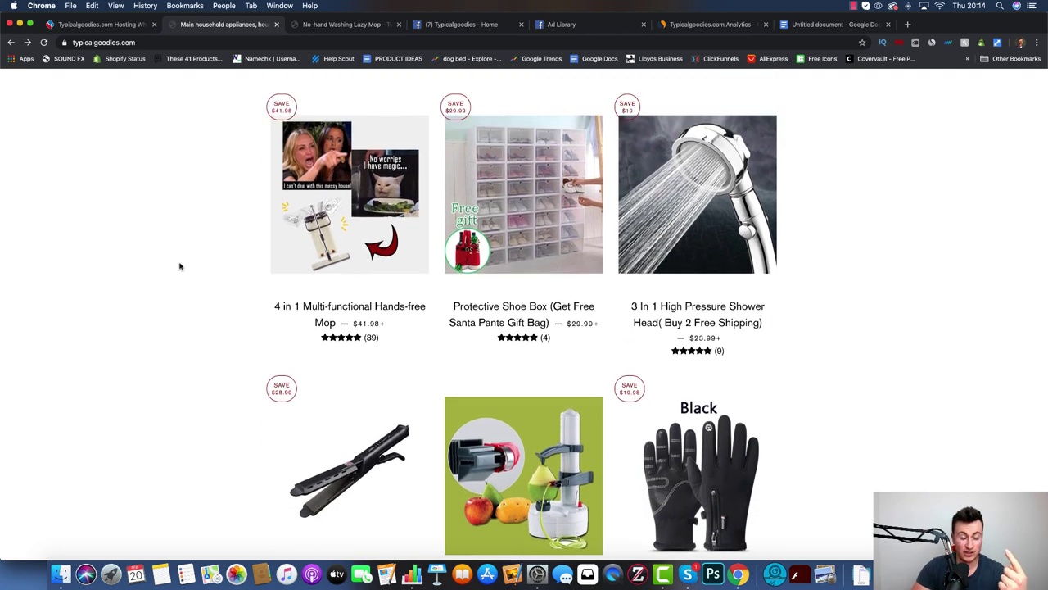
scroll(180, 266, "up", 2)
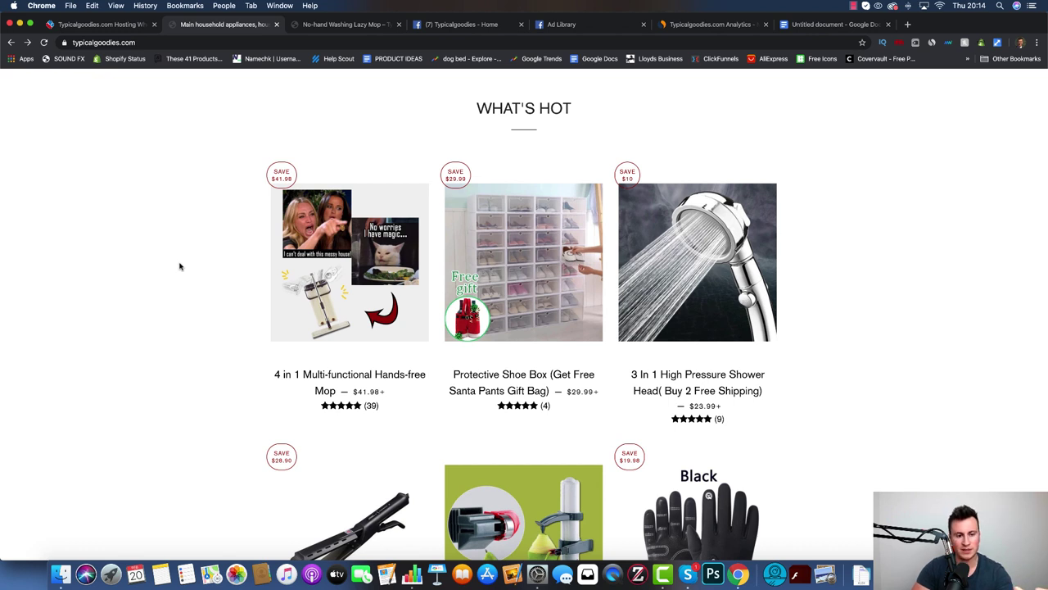
scroll(176, 260, "up", 1)
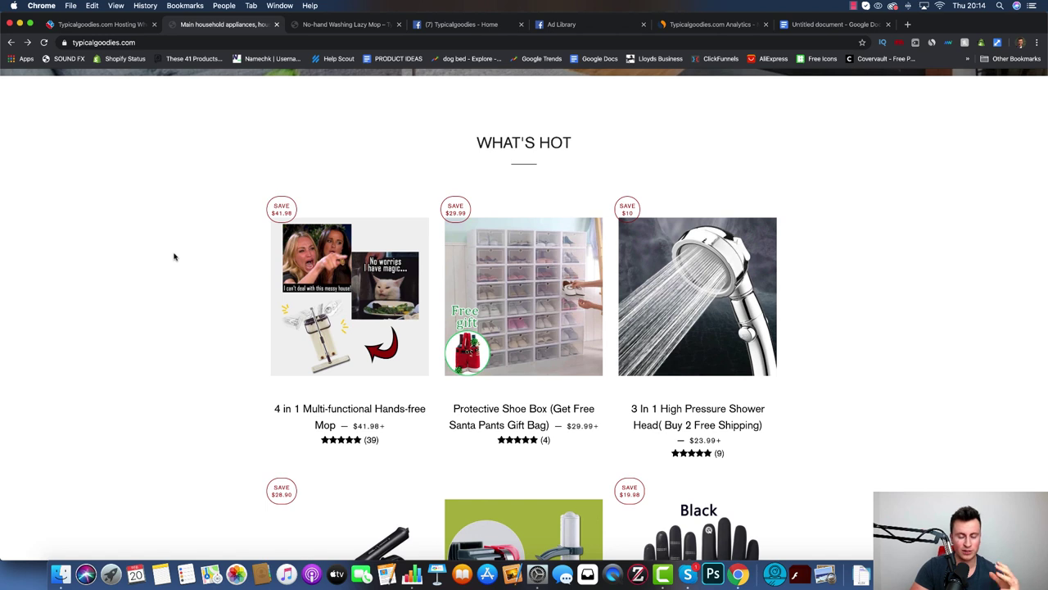
scroll(174, 262, "down", 1)
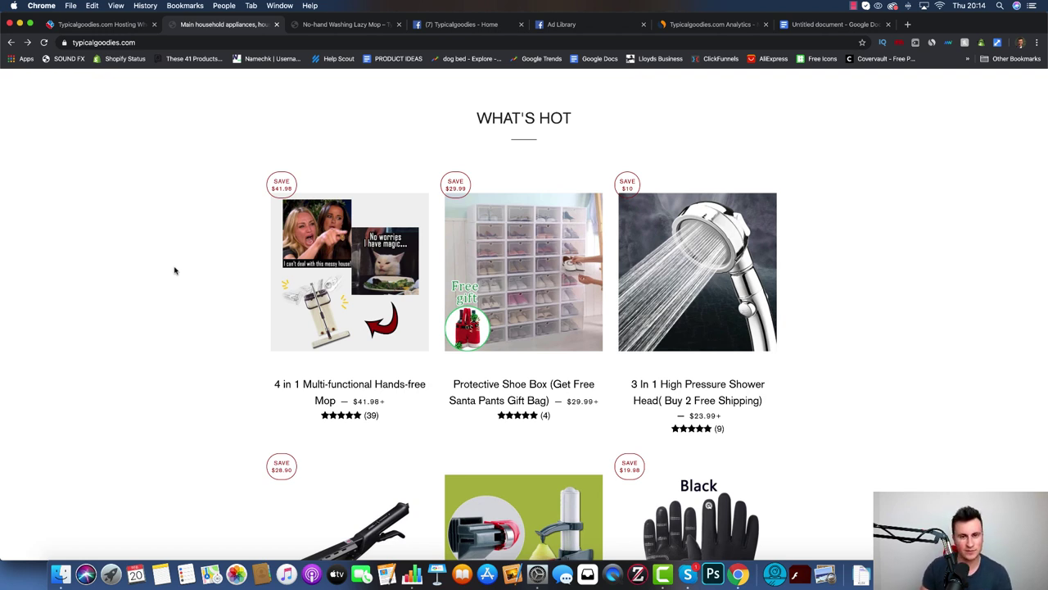
scroll(181, 237, "up", 10)
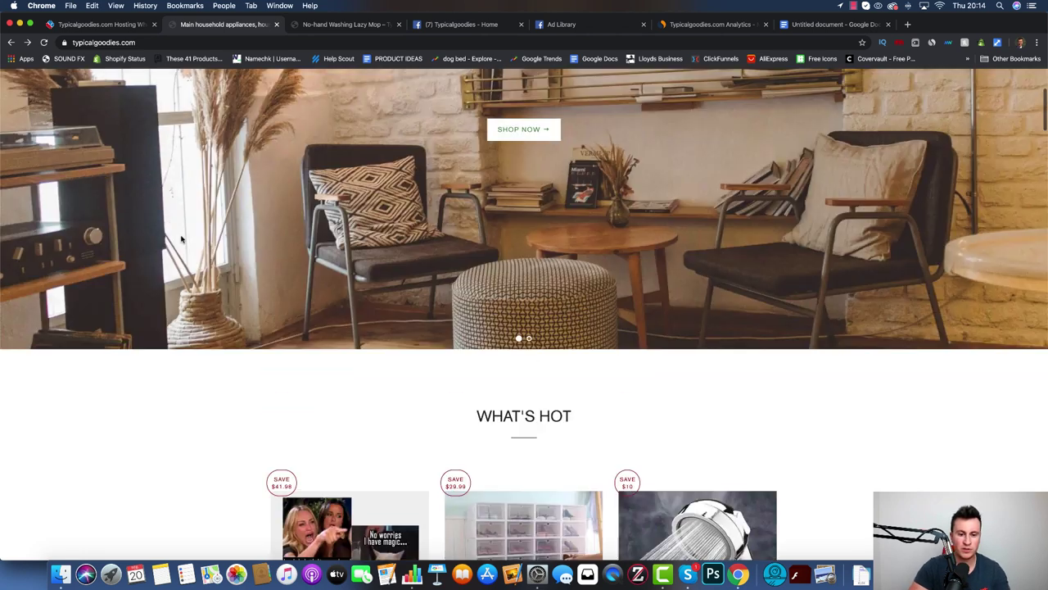
scroll(182, 238, "down", 3)
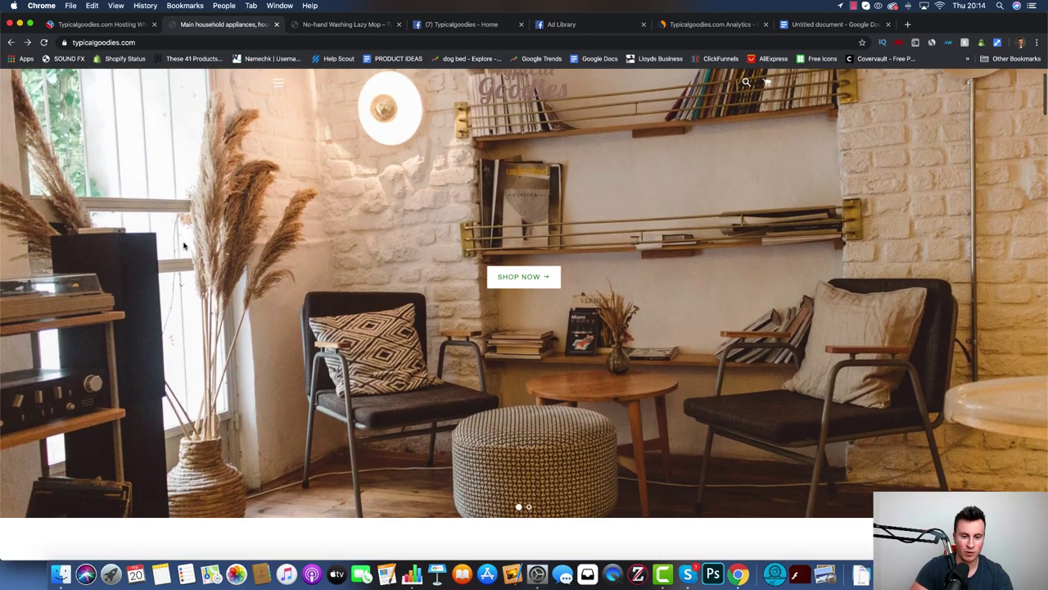
scroll(184, 245, "down", 3)
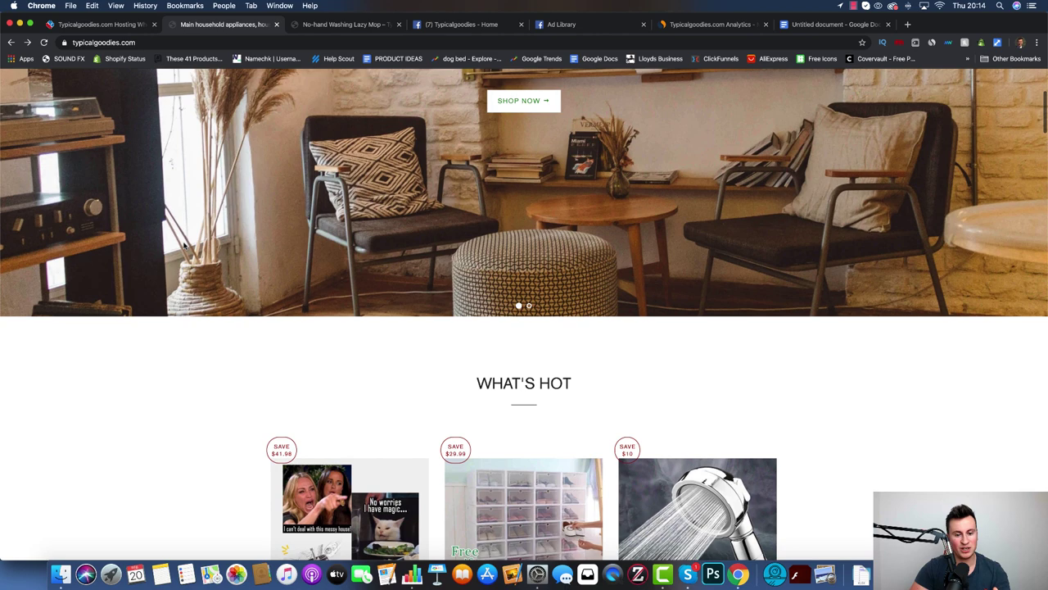
scroll(184, 246, "up", 5)
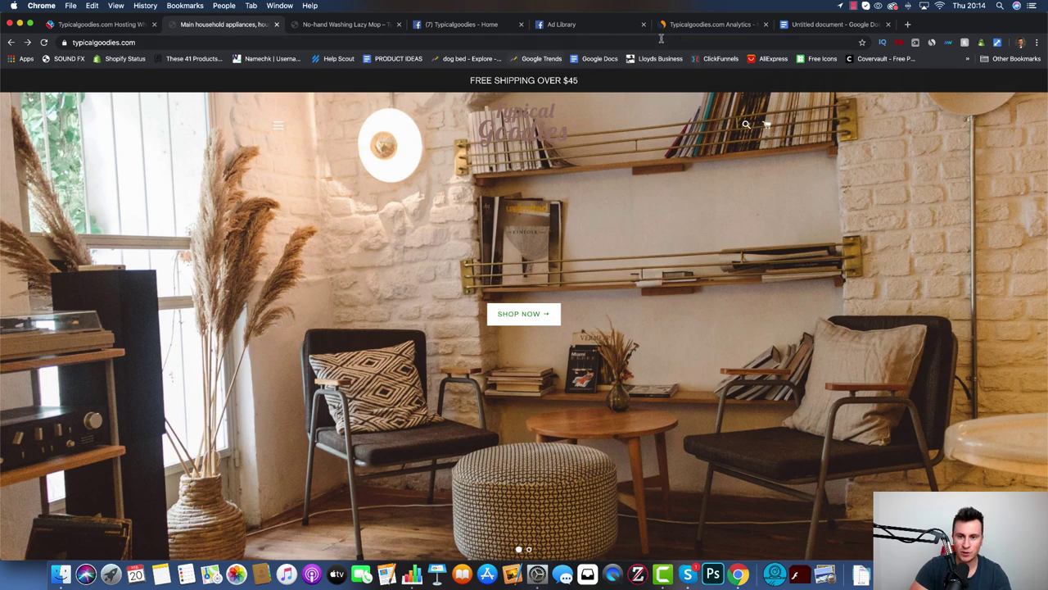
- Review typicalgoodies.com traffic in SimilarWeb: 136.63K visits, led by United States 24.68%, then Brazil and France
left_click(702, 24)
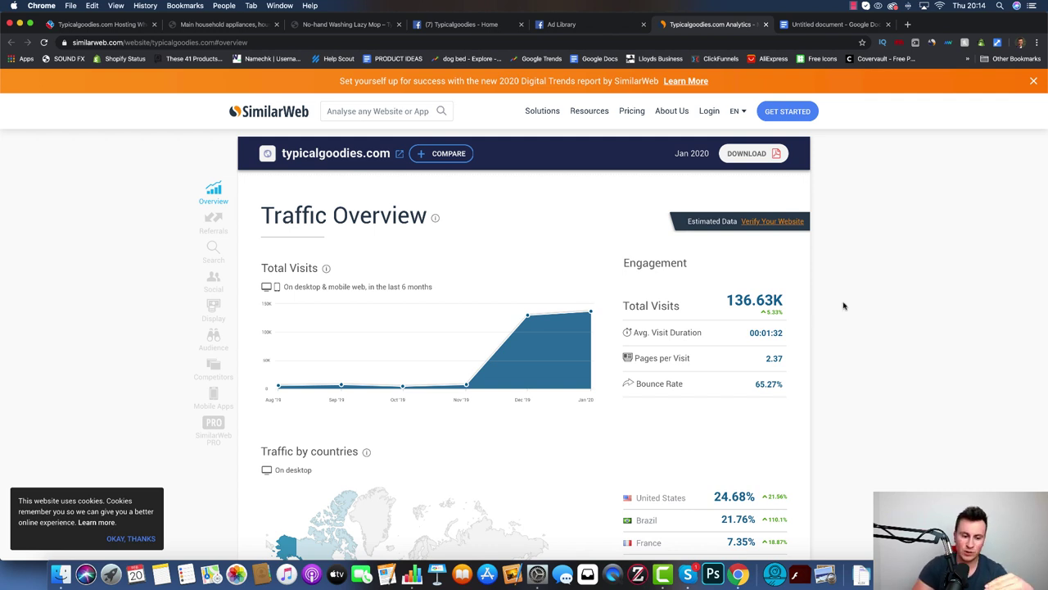
scroll(843, 305, "down", 3)
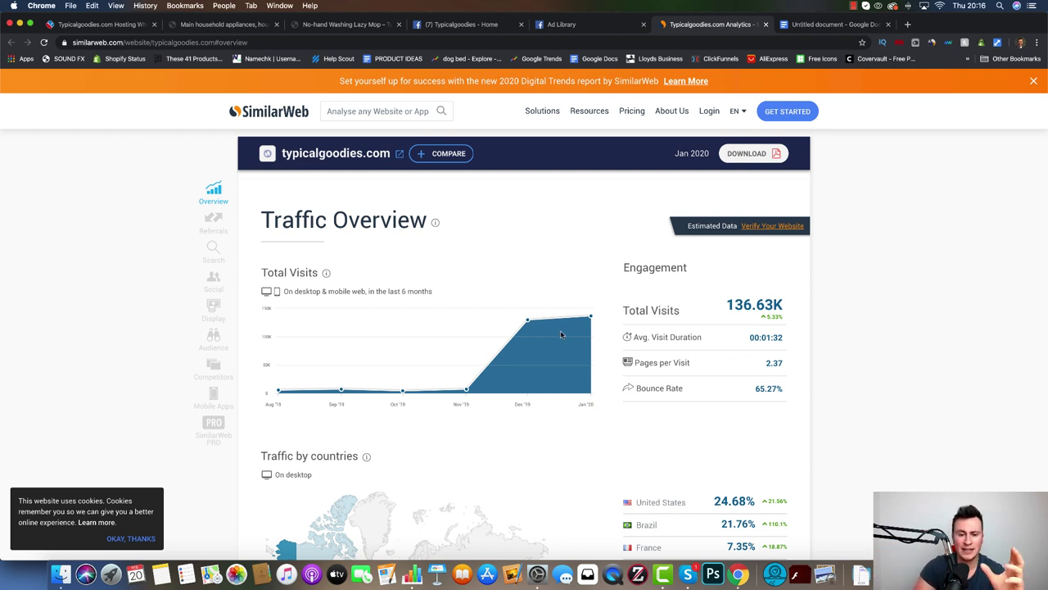
mouse_move(527, 322)
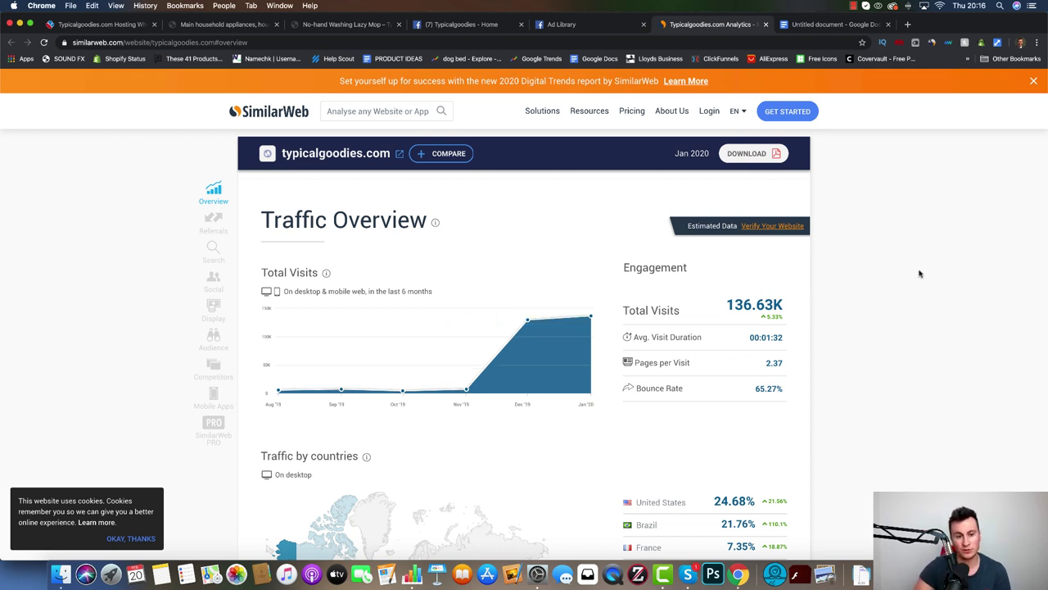
scroll(920, 274, "down", 5)
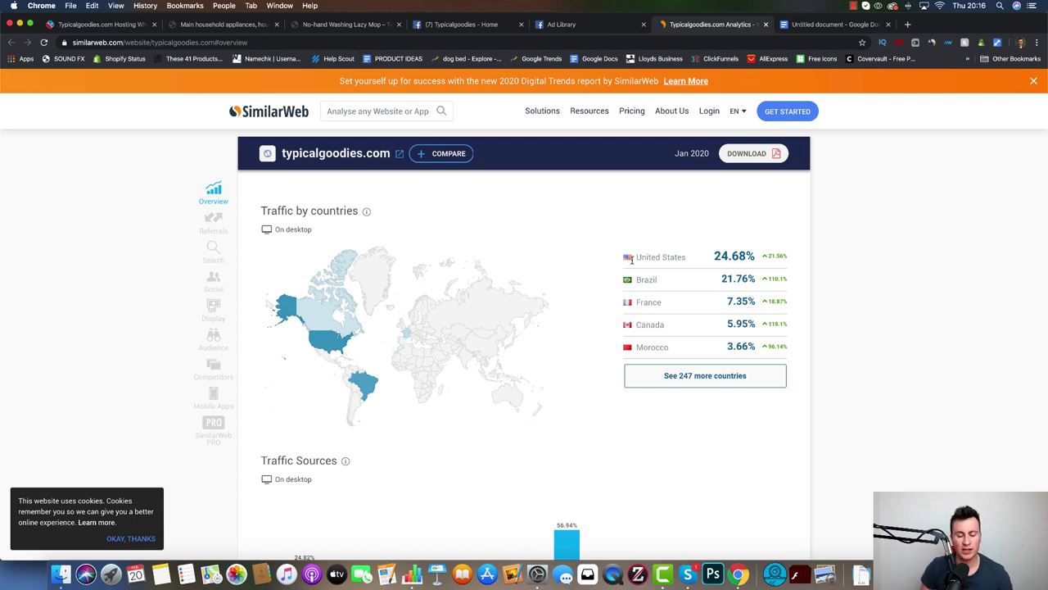
- Scroll through typicalgoodies.com traffic sources, with Social leading at 56.94%, then back up
scroll(866, 270, "down", 5)
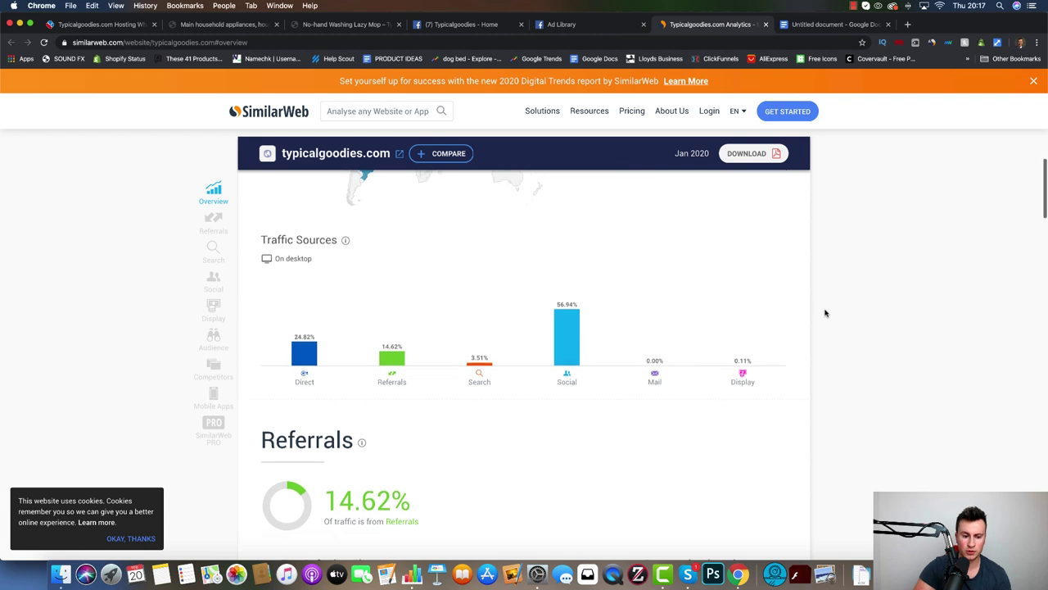
scroll(825, 313, "down", 10)
scroll(825, 312, "down", 15)
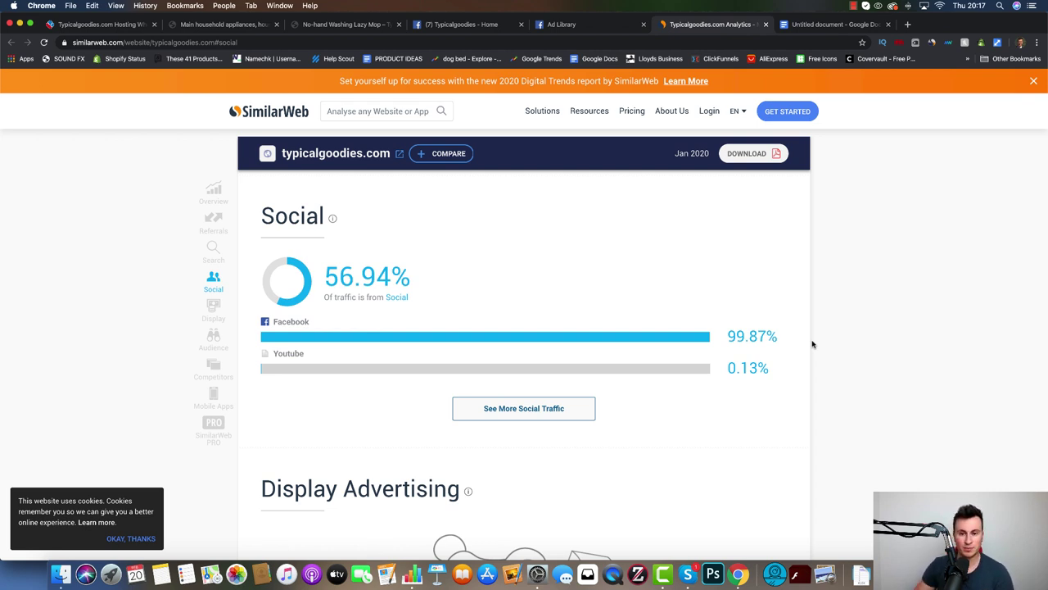
scroll(812, 344, "up", 15)
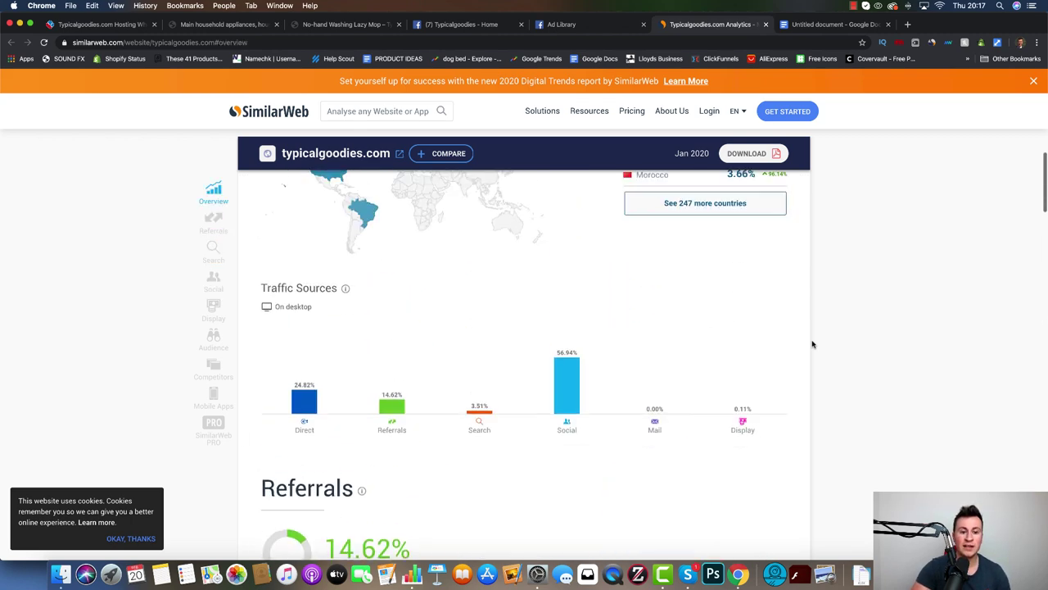
scroll(813, 344, "up", 3)
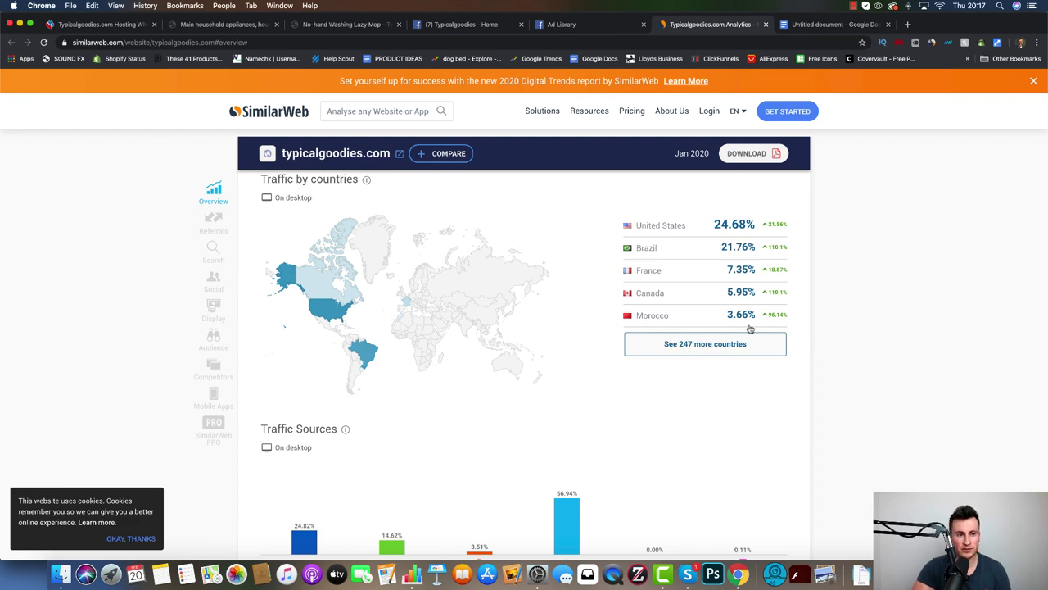
- Return to the Typical Goodies storefront and open Shipping & Return from the homepage footer
left_click(197, 24)
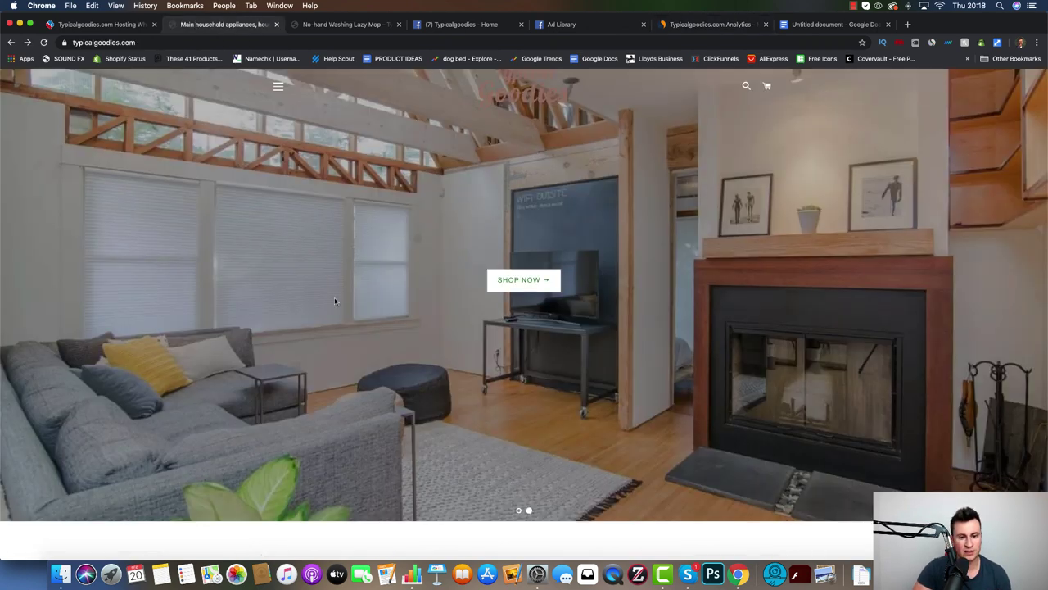
scroll(132, 358, "down", 5)
scroll(132, 358, "down", 4)
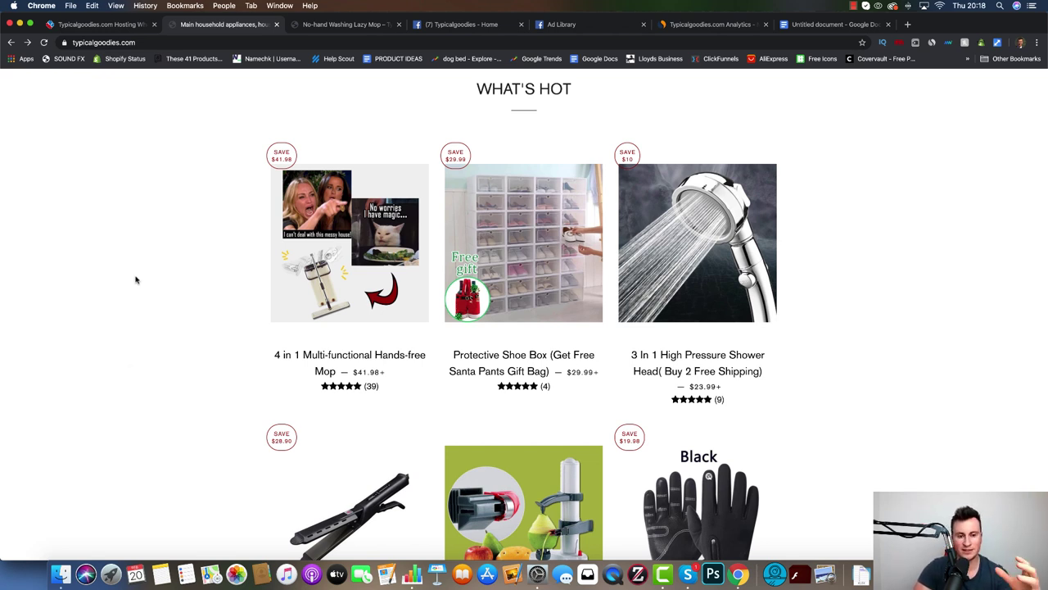
scroll(136, 280, "down", 2)
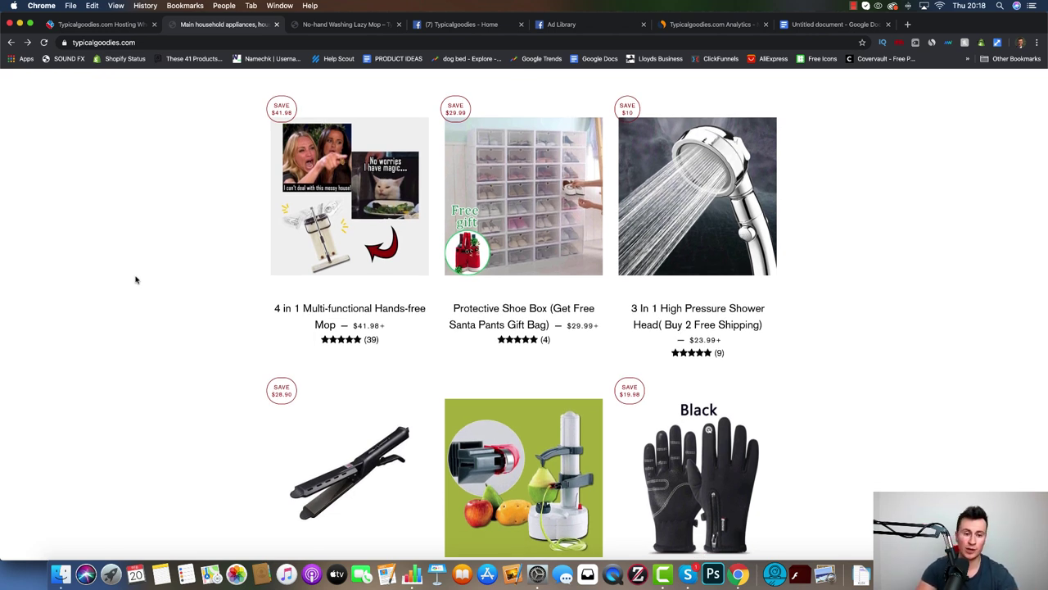
scroll(136, 280, "down", 15)
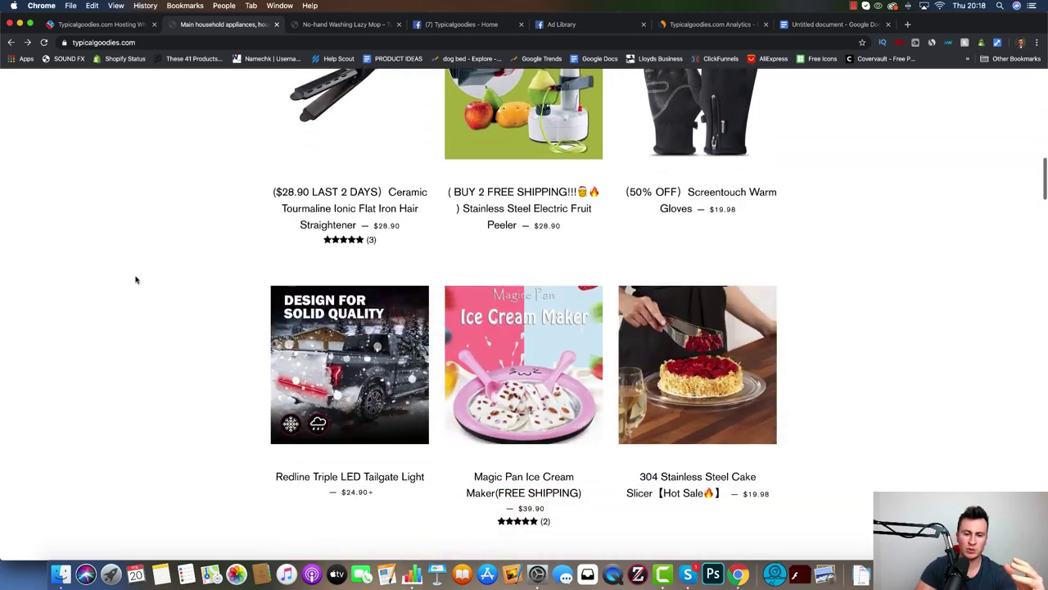
scroll(136, 281, "down", 20)
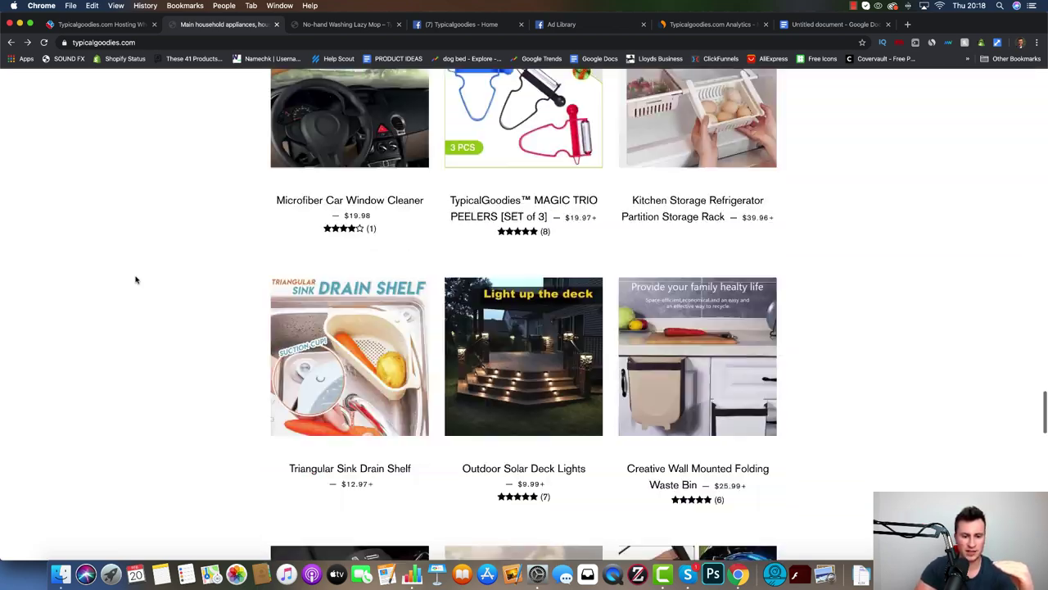
scroll(136, 280, "down", 20)
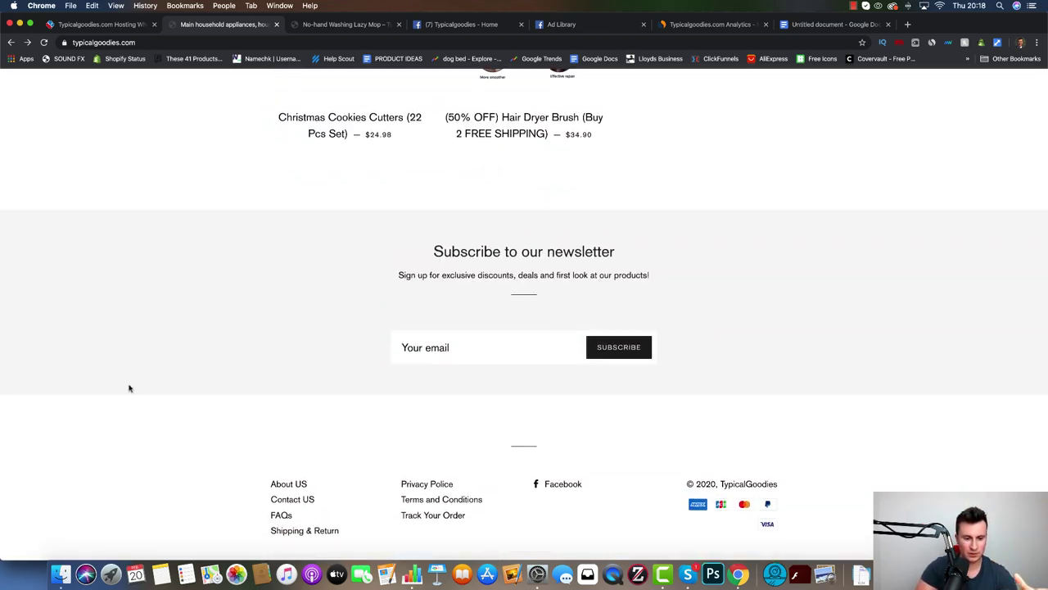
left_click(319, 530)
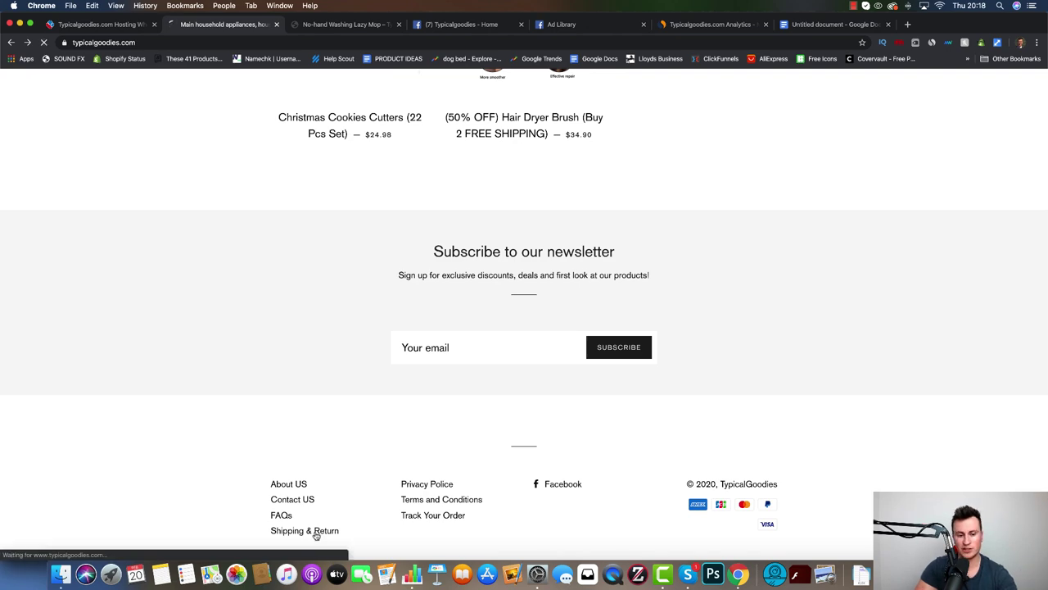
- Read the delivery estimates (USA 1-4 weeks, Europe 2-5 weeks), highlighting the international shipping text
scroll(335, 322, "down", 10)
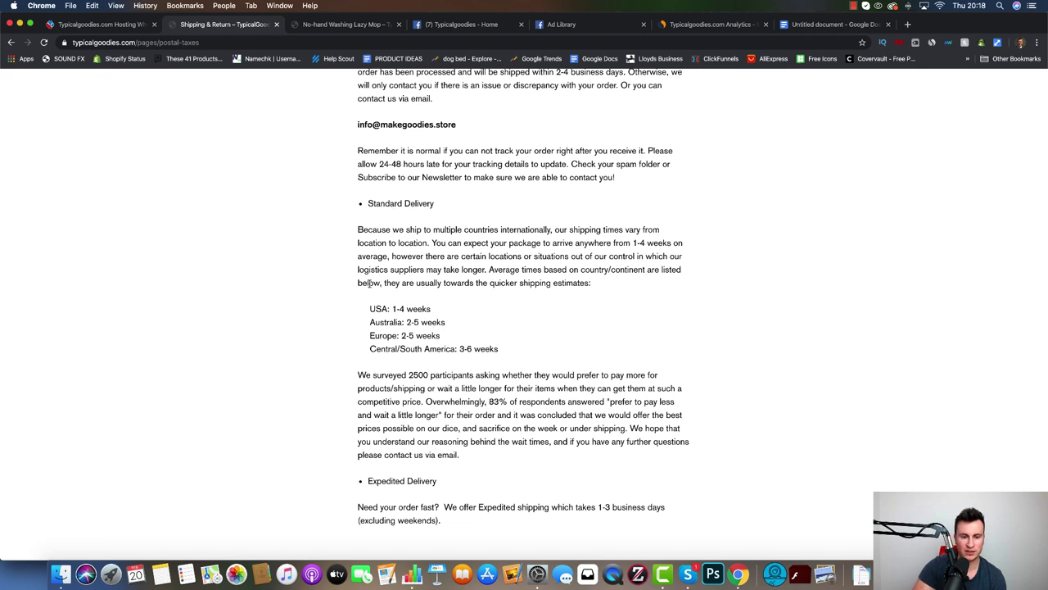
left_click_drag(457, 238, 547, 235)
left_click(540, 236)
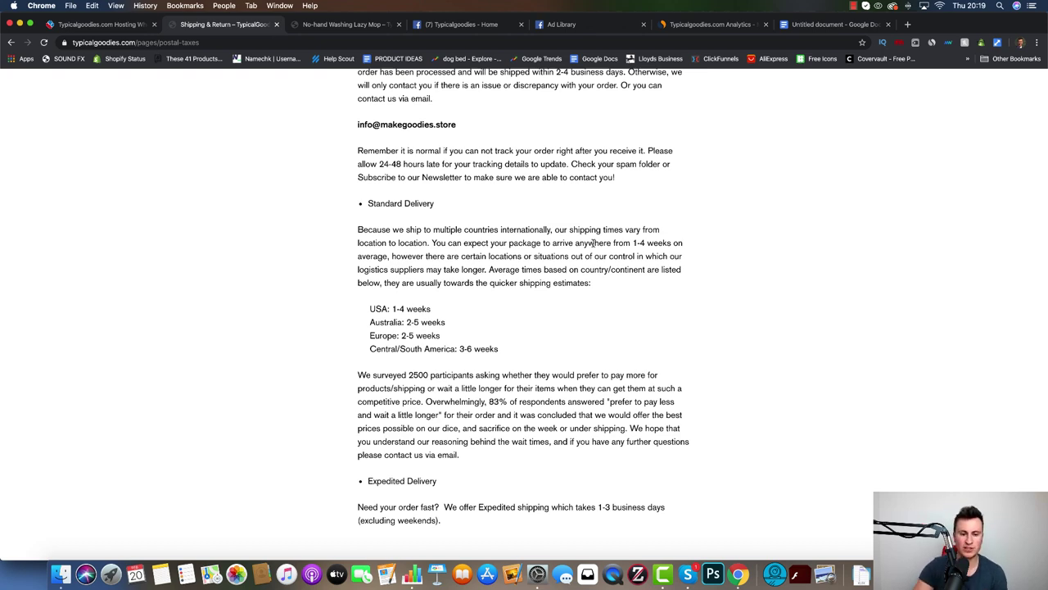
scroll(310, 257, "up", 5)
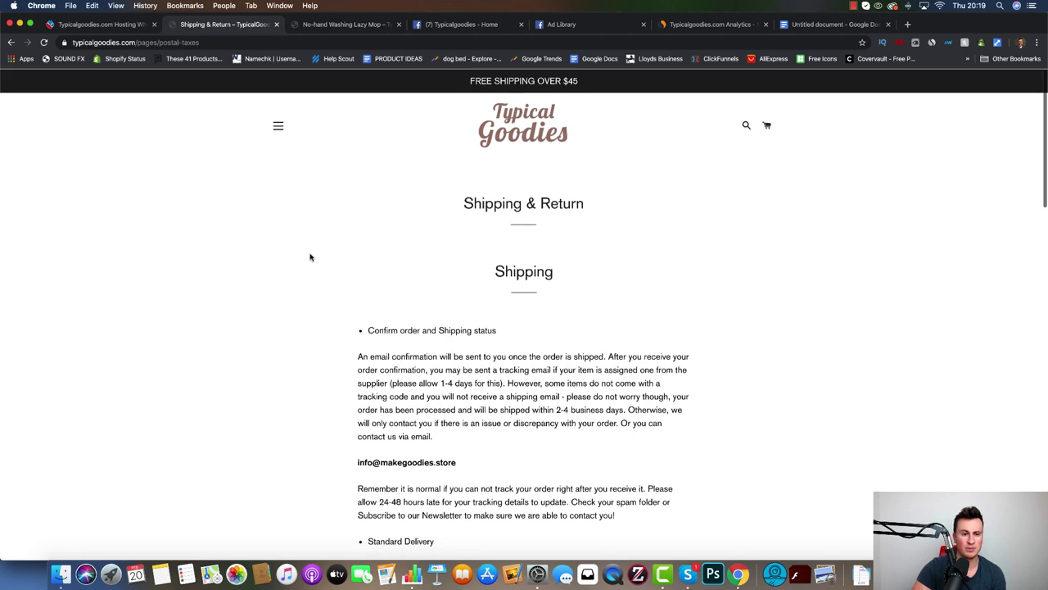
- Go back to the Typical Goodies homepage and scroll up to the free-shipping-over-$45 banner
key("super+bracketleft")
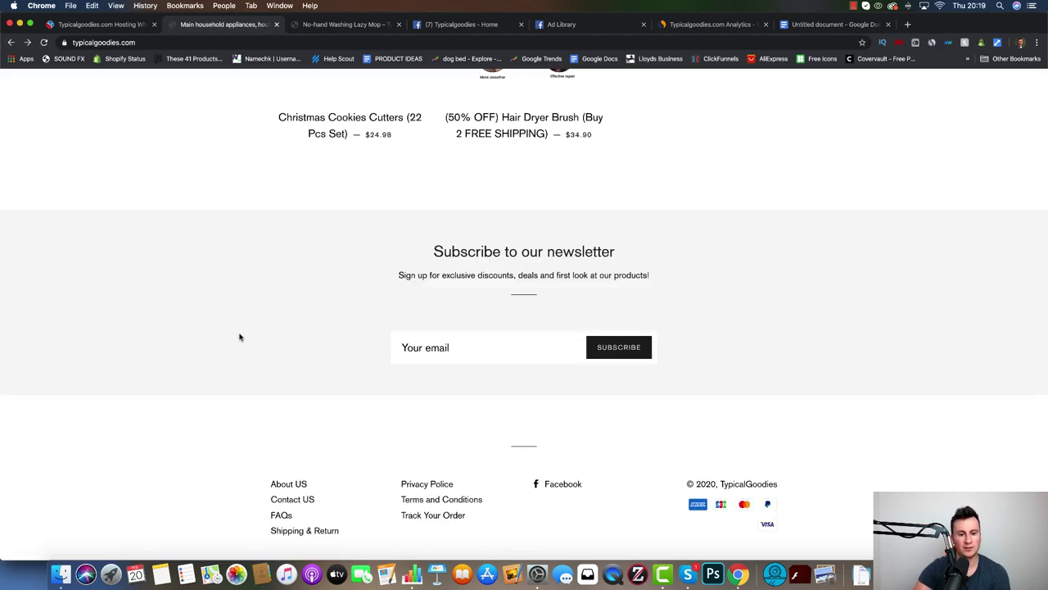
scroll(189, 263, "up", 10)
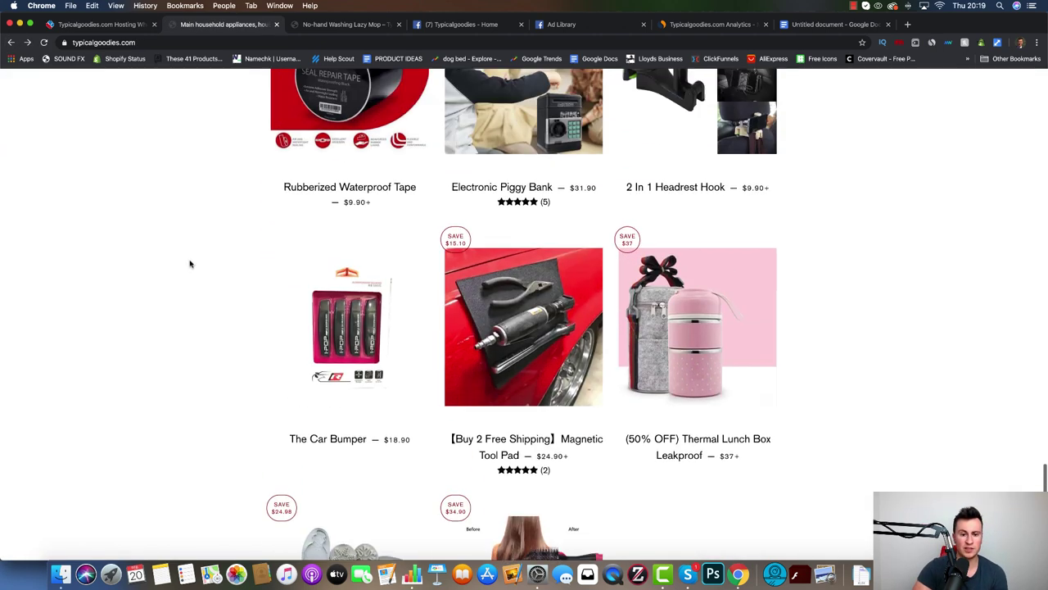
scroll(189, 263, "up", 5)
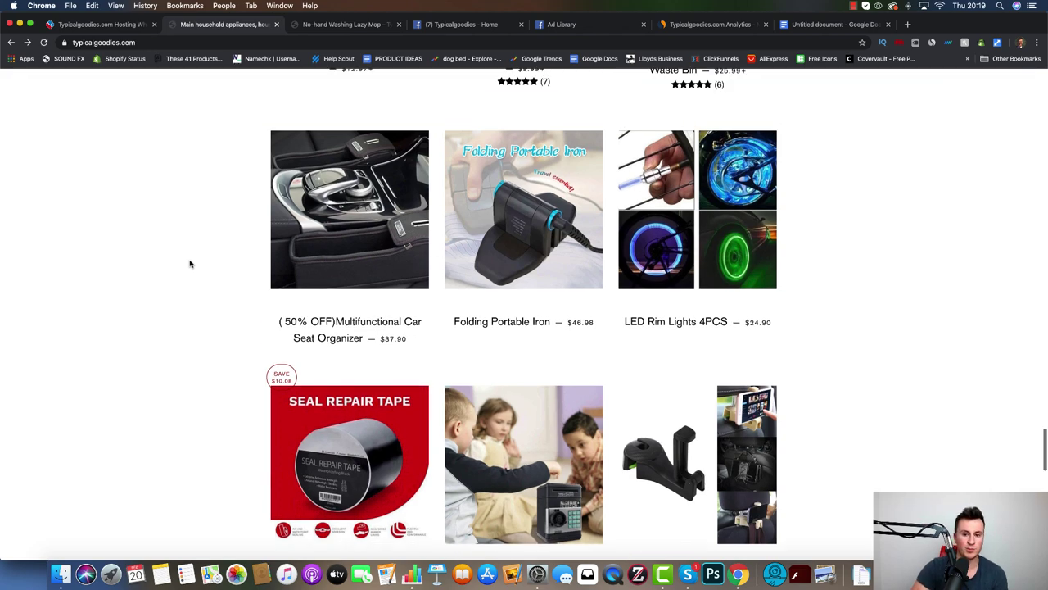
scroll(190, 263, "up", 10)
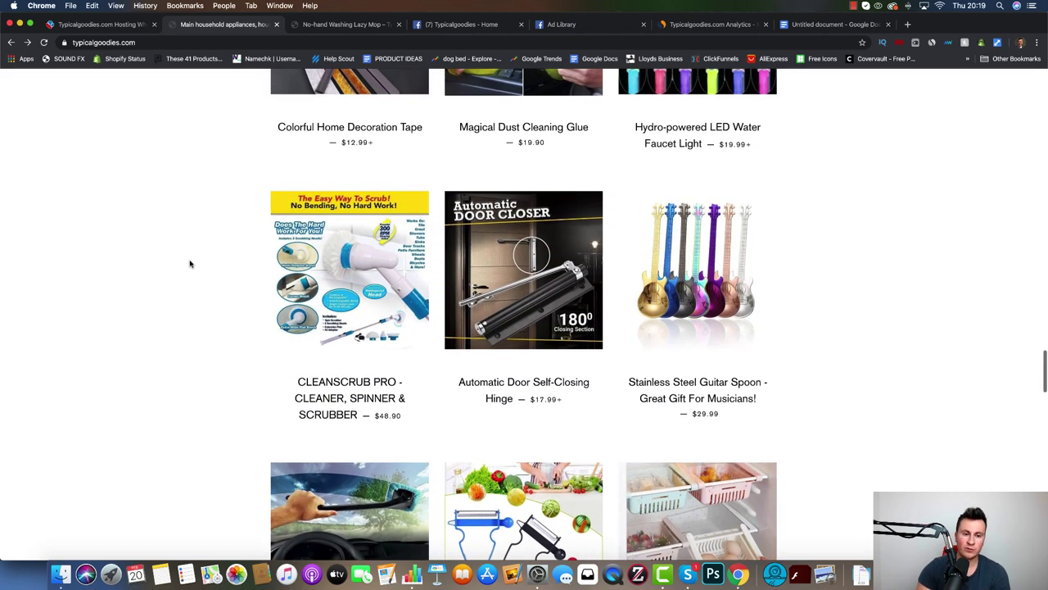
scroll(190, 263, "up", 5)
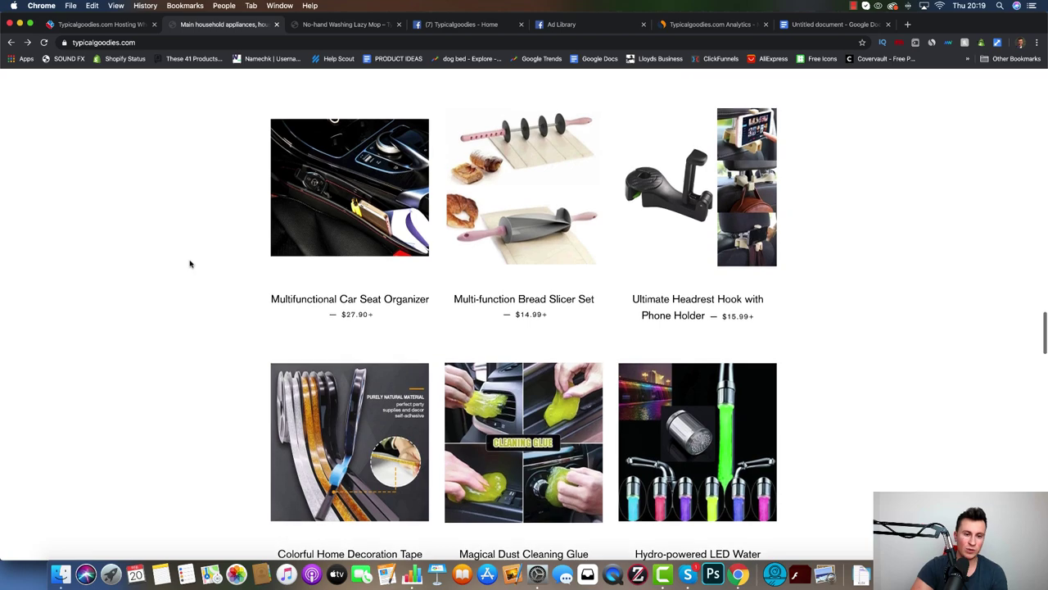
scroll(204, 264, "up", 4)
scroll(810, 191, "up", 8)
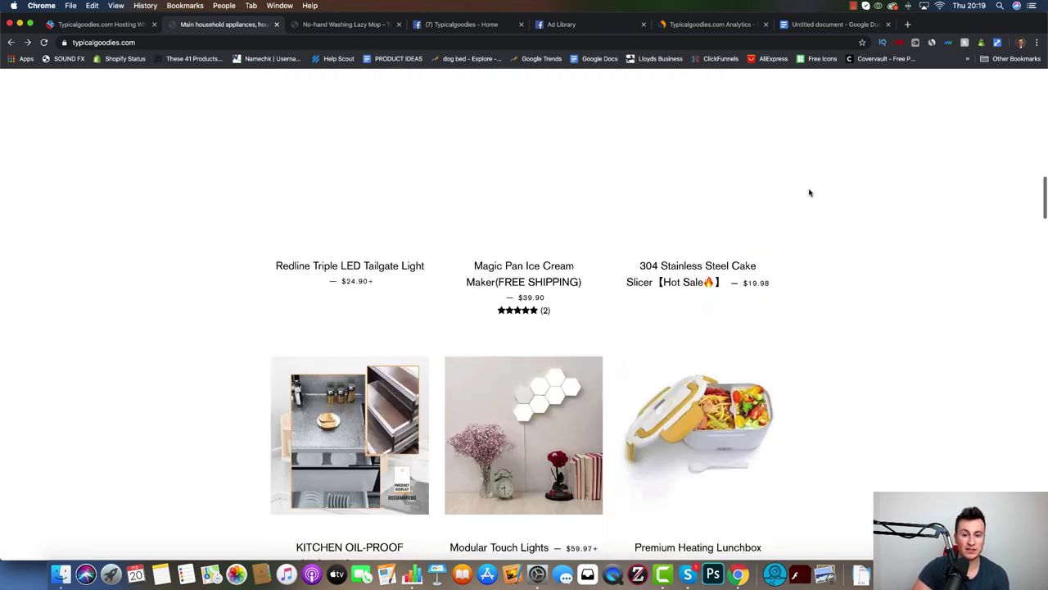
scroll(809, 191, "up", 15)
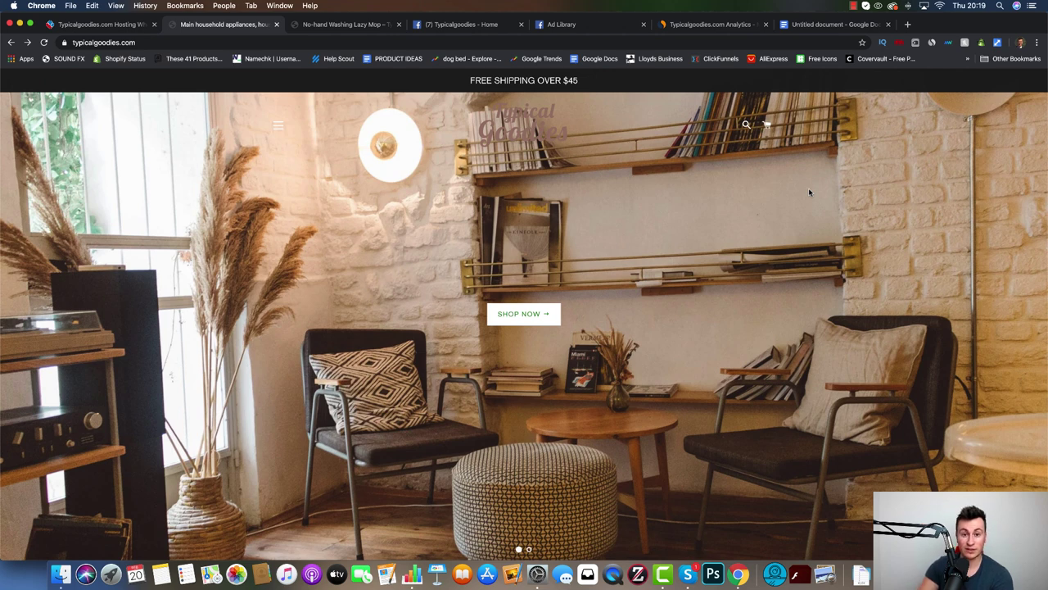
- List the store's Best Sellers in Shopify Inspector, topped by the 4 in 1 Hands-free Mop
left_click(980, 43)
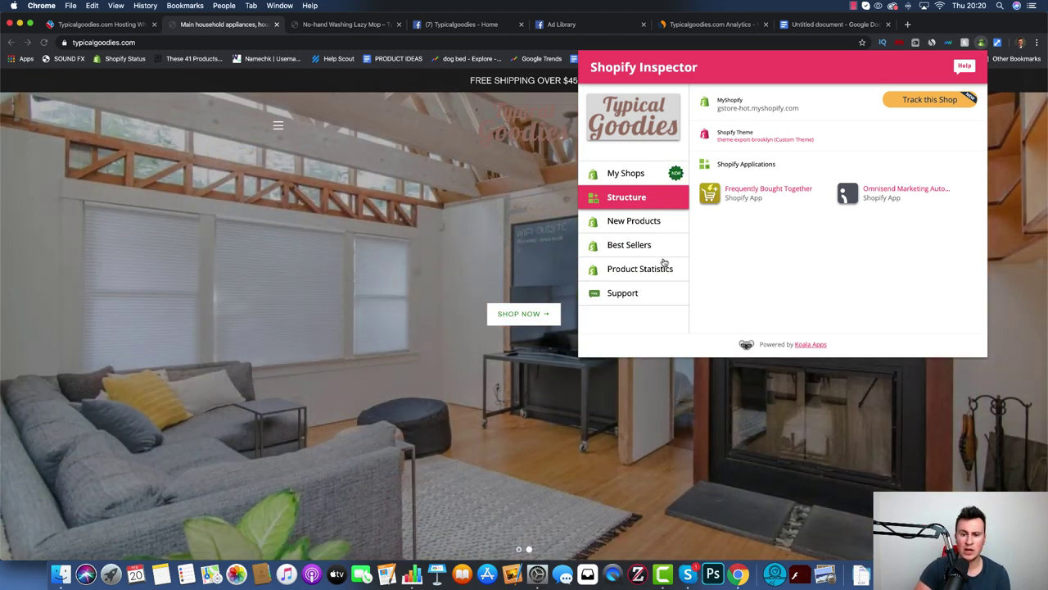
left_click(631, 248)
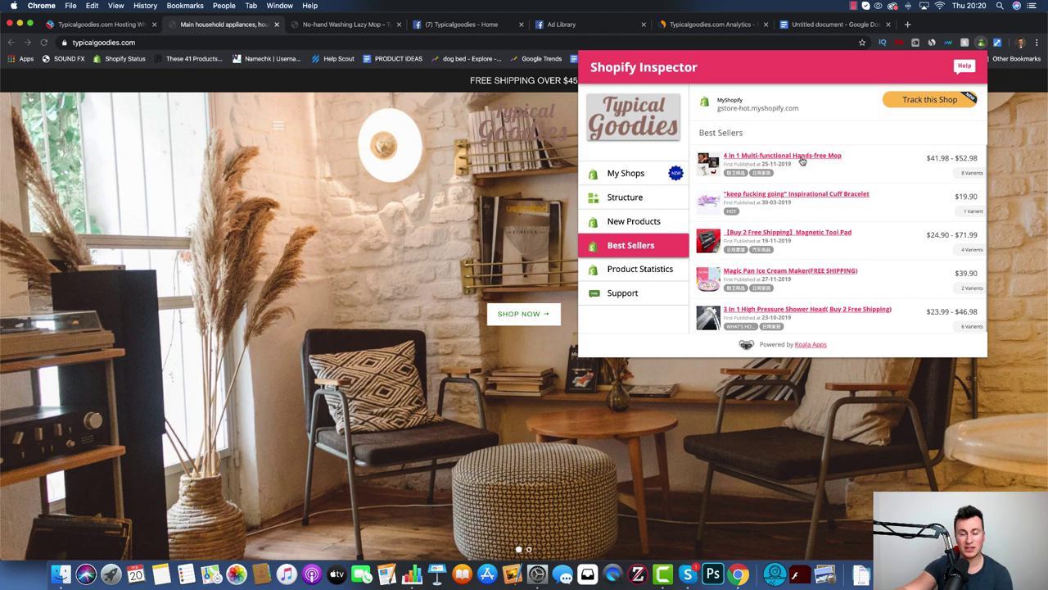
- Open the Hands-free Mop product page and review its $41.98 price, down from $83.96, and 39 reviews
left_click(802, 161)
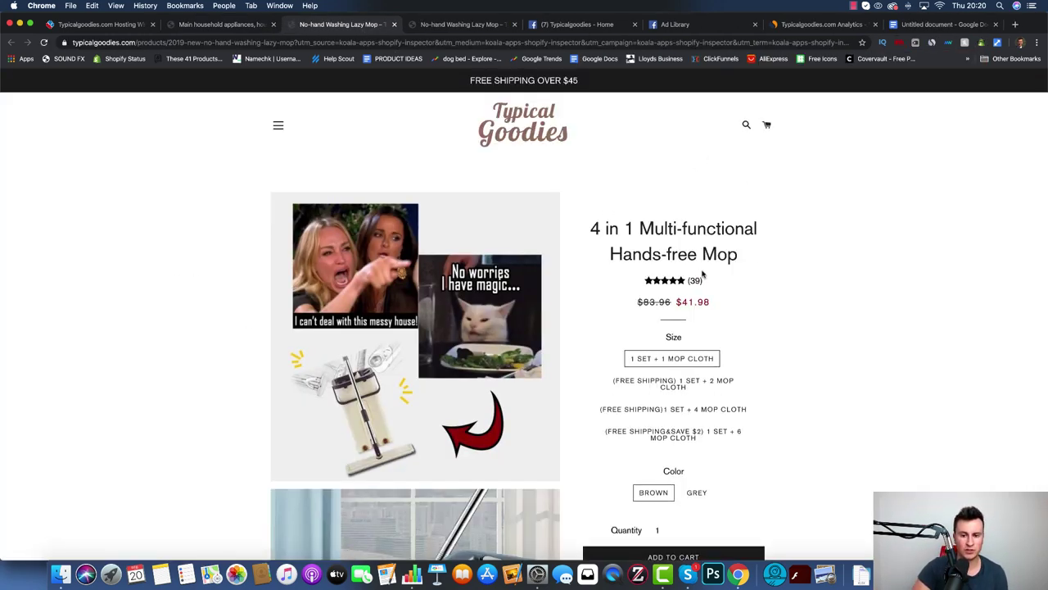
scroll(761, 293, "down", 2)
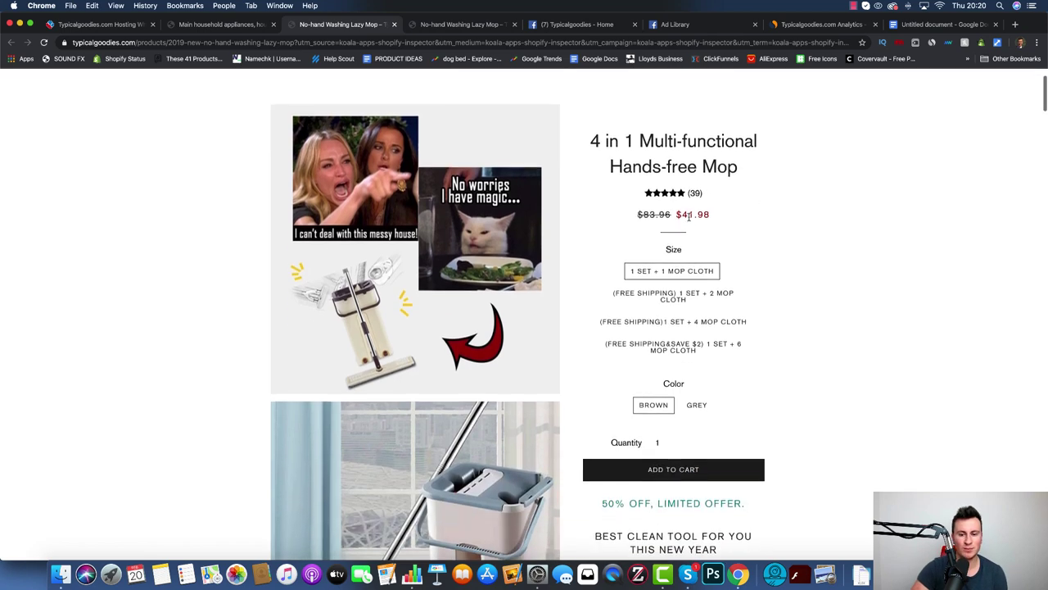
scroll(816, 282, "down", 3)
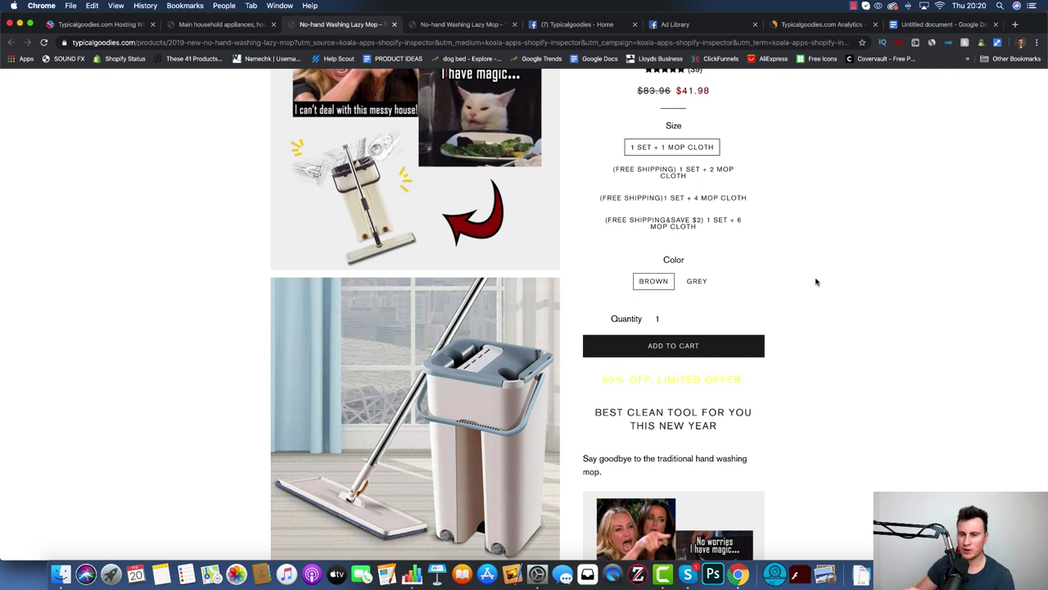
scroll(802, 270, "up", 3)
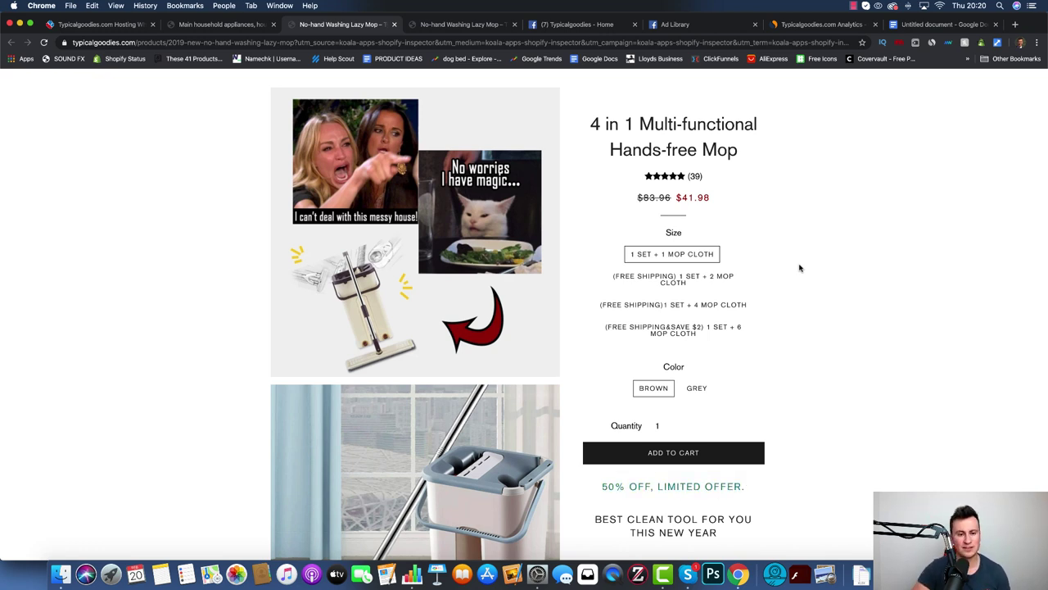
scroll(800, 267, "down", 5)
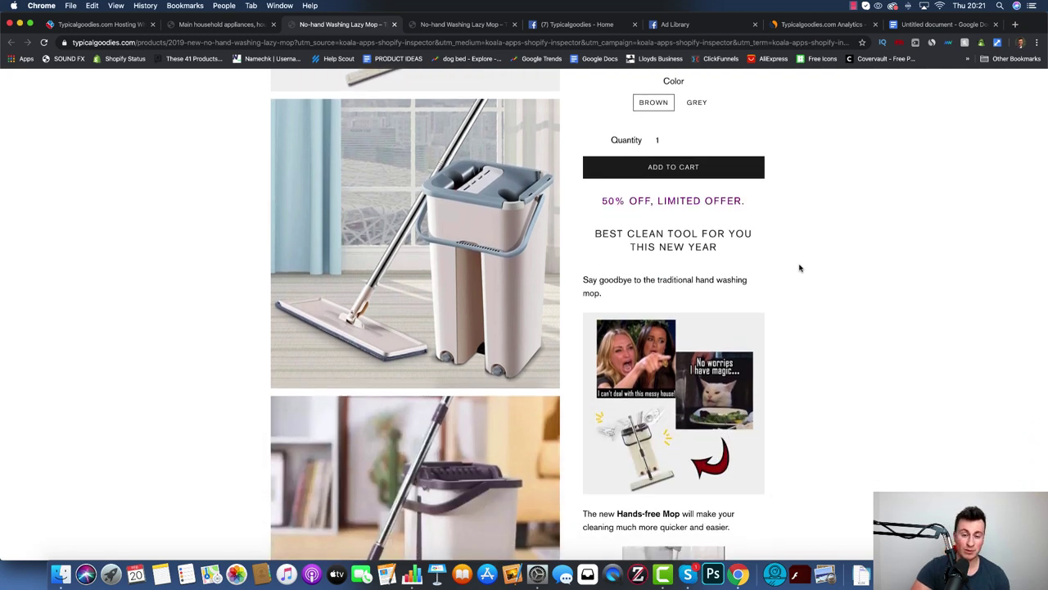
scroll(800, 268, "down", 4)
scroll(800, 268, "up", 4)
scroll(800, 268, "up", 8)
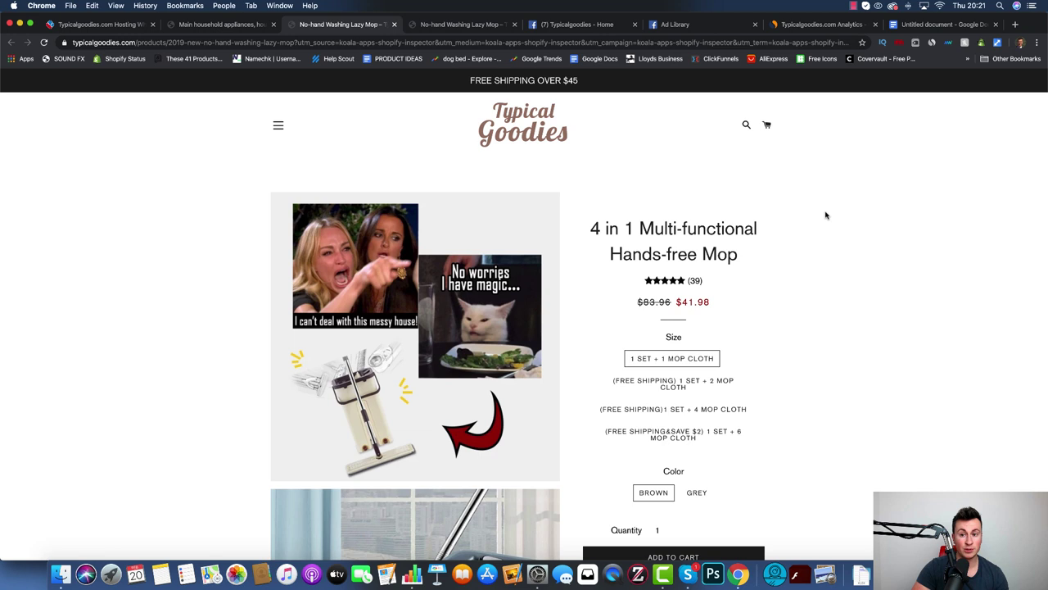
- Switch to the Google Docs document for the Typical Goodies revenue estimate
left_click(917, 26)
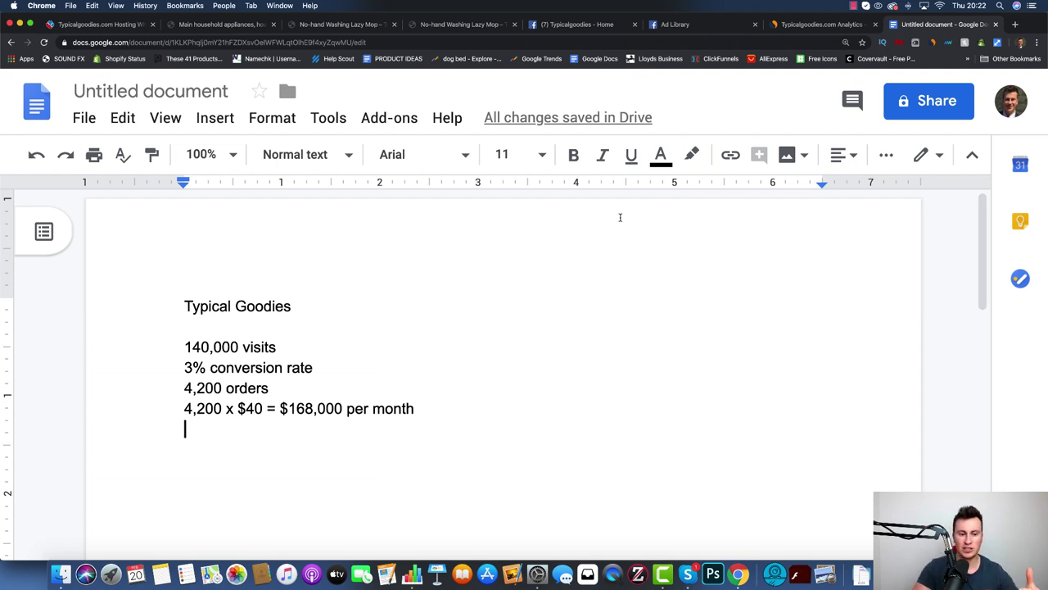
- Revisit the mop product page, then return to the Typical Goodies notes document
left_click(331, 24)
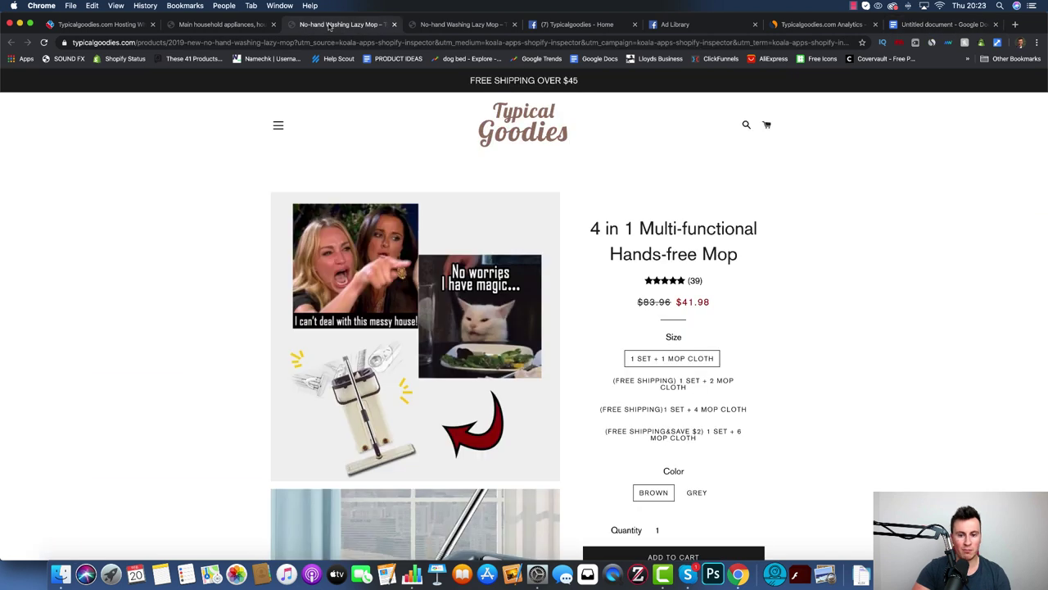
scroll(794, 313, "down", 2)
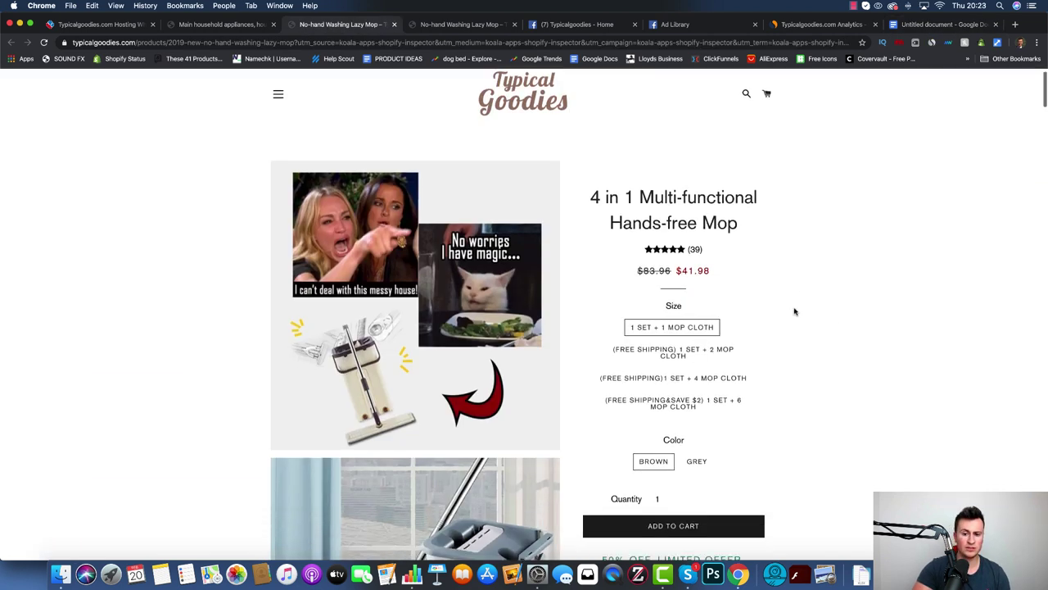
scroll(794, 312, "down", 2)
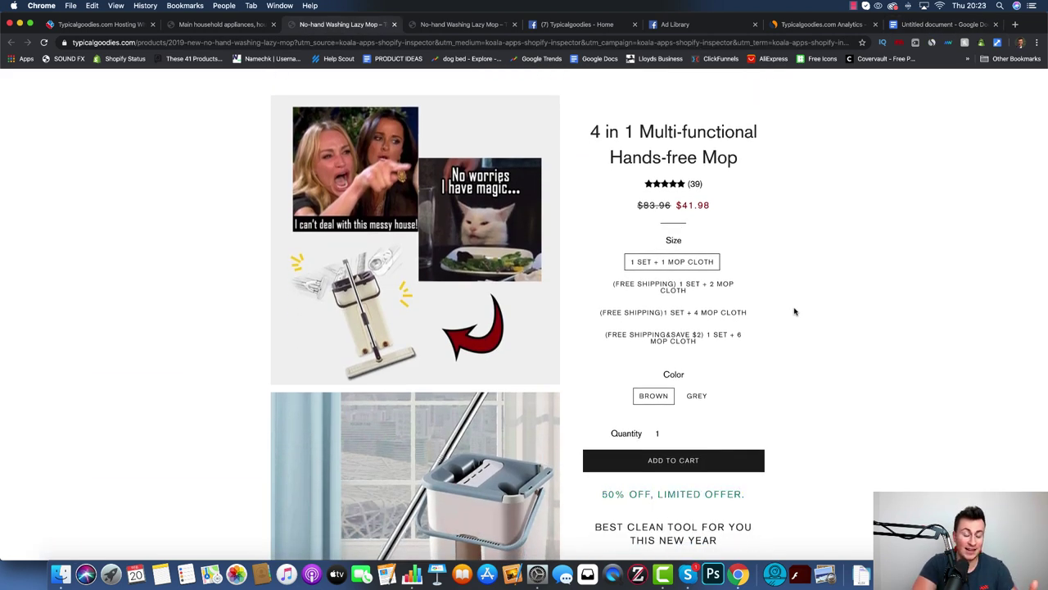
left_click(931, 26)
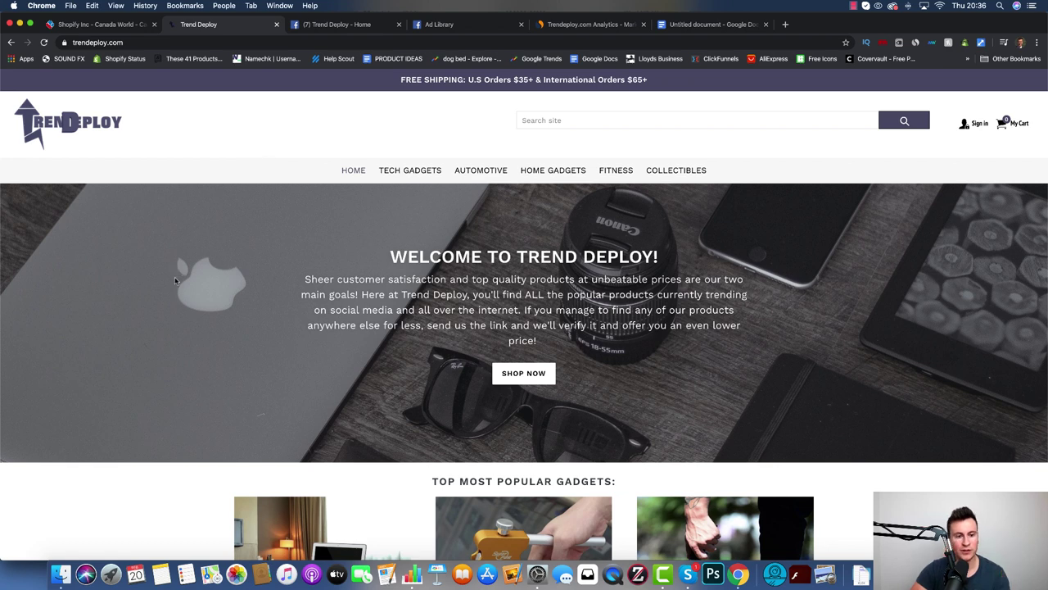
scroll(161, 328, "down", 3)
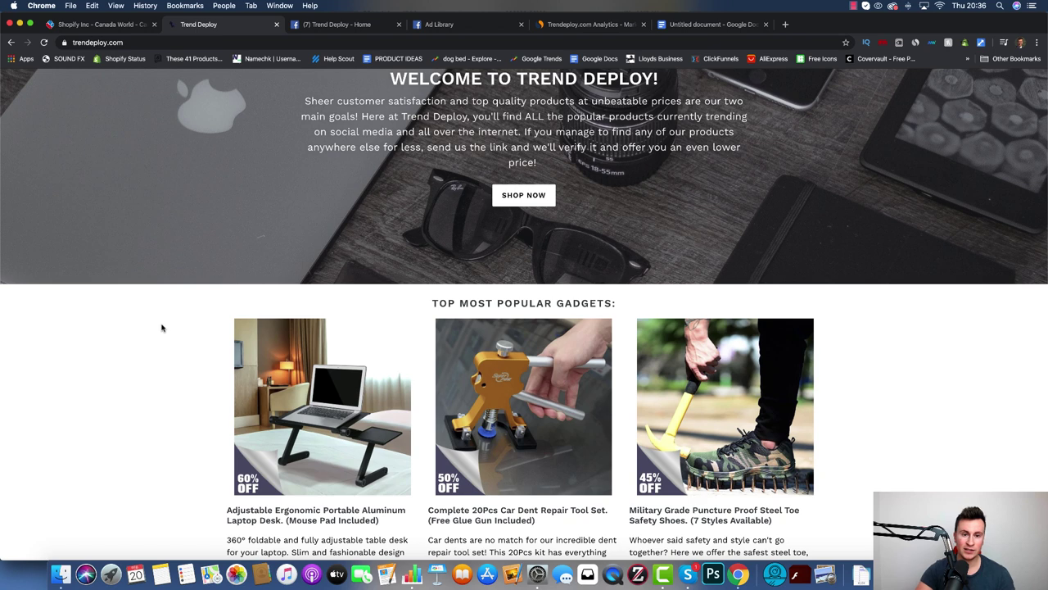
scroll(162, 328, "up", 3)
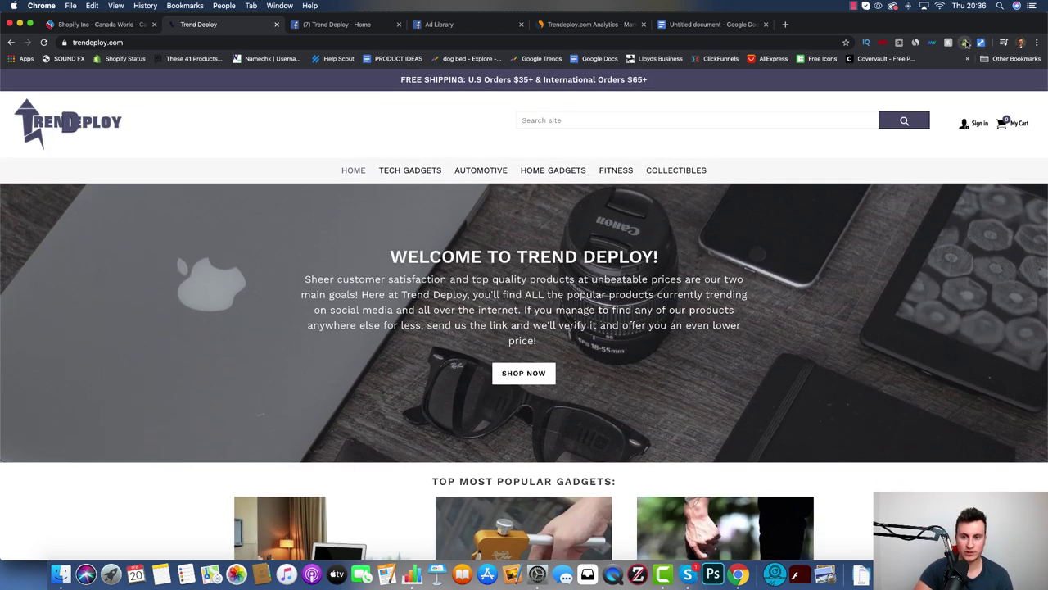
left_click(966, 42)
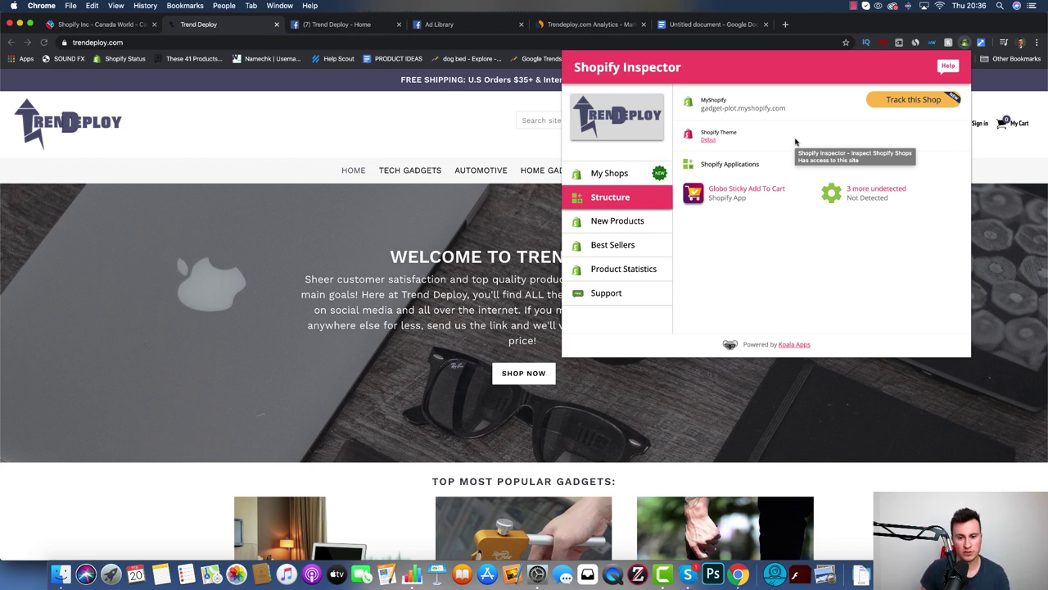
left_click(84, 454)
scroll(135, 477, "down", 5)
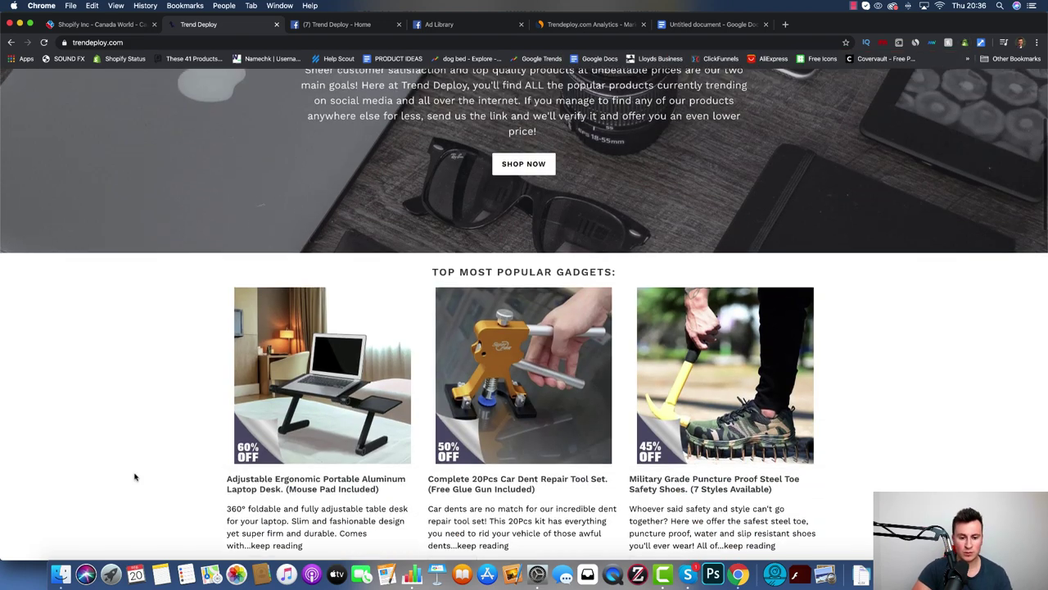
scroll(135, 476, "down", 5)
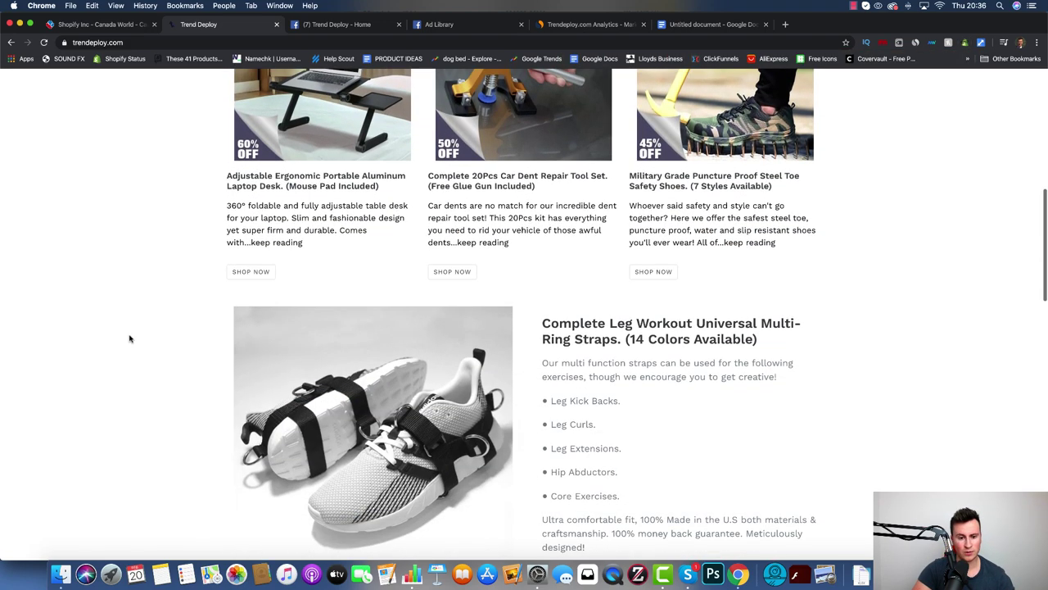
scroll(129, 338, "down", 10)
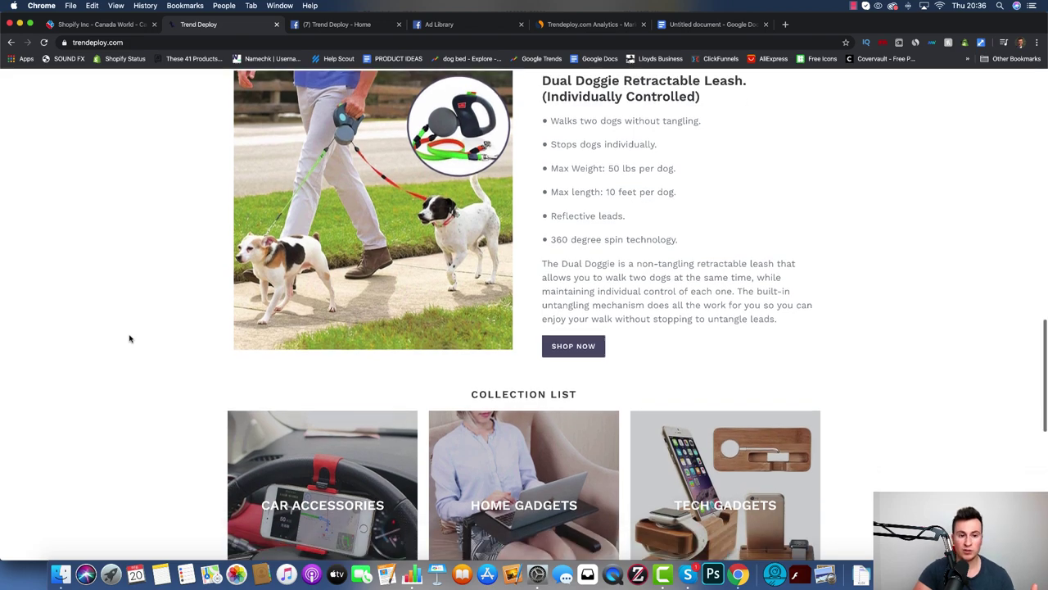
scroll(129, 338, "down", 1)
scroll(184, 224, "up", 10)
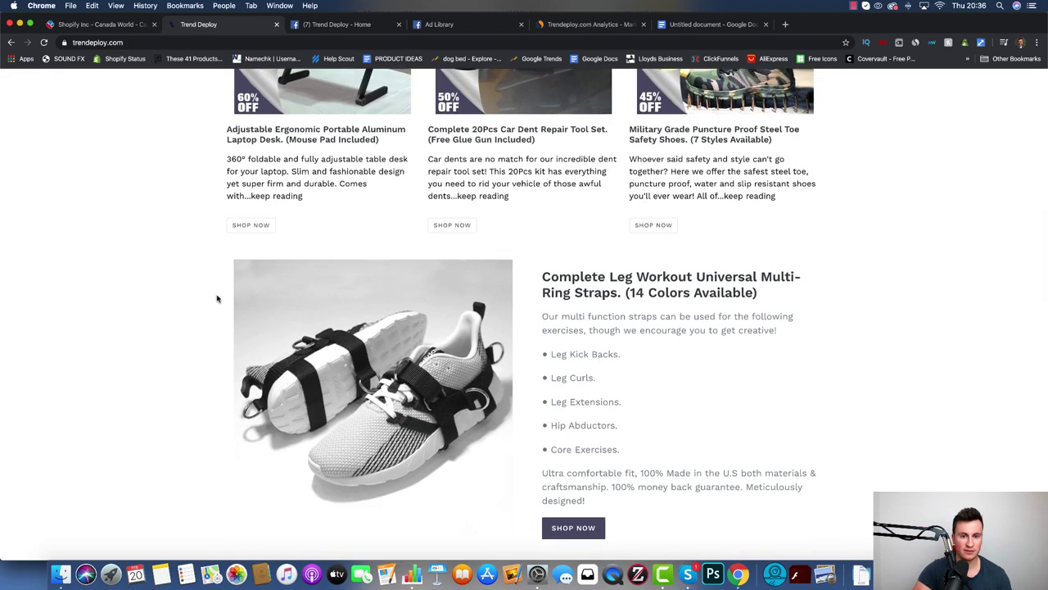
scroll(217, 299, "up", 3)
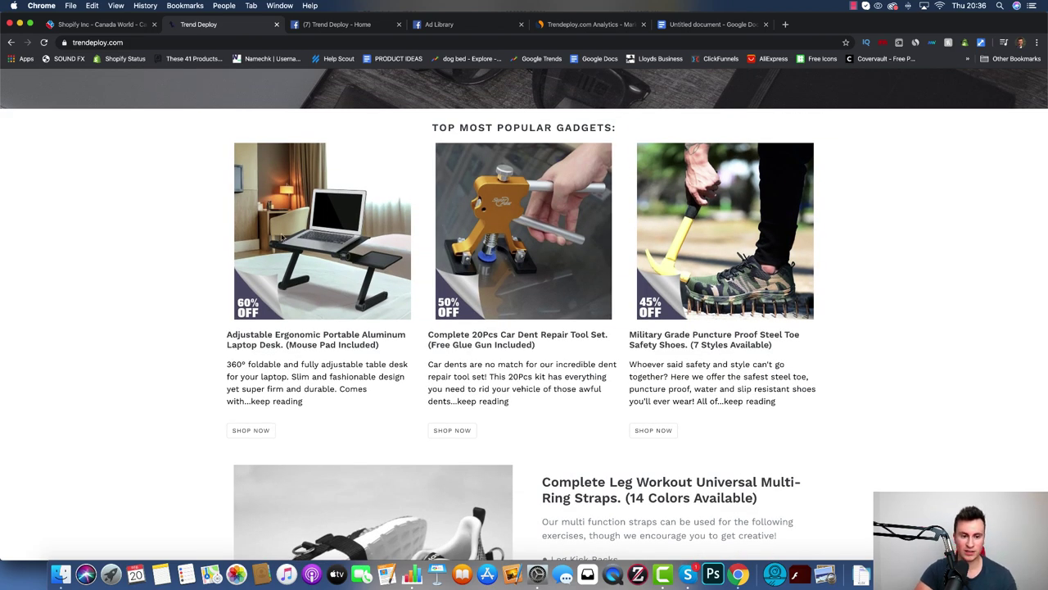
scroll(896, 221, "down", 1)
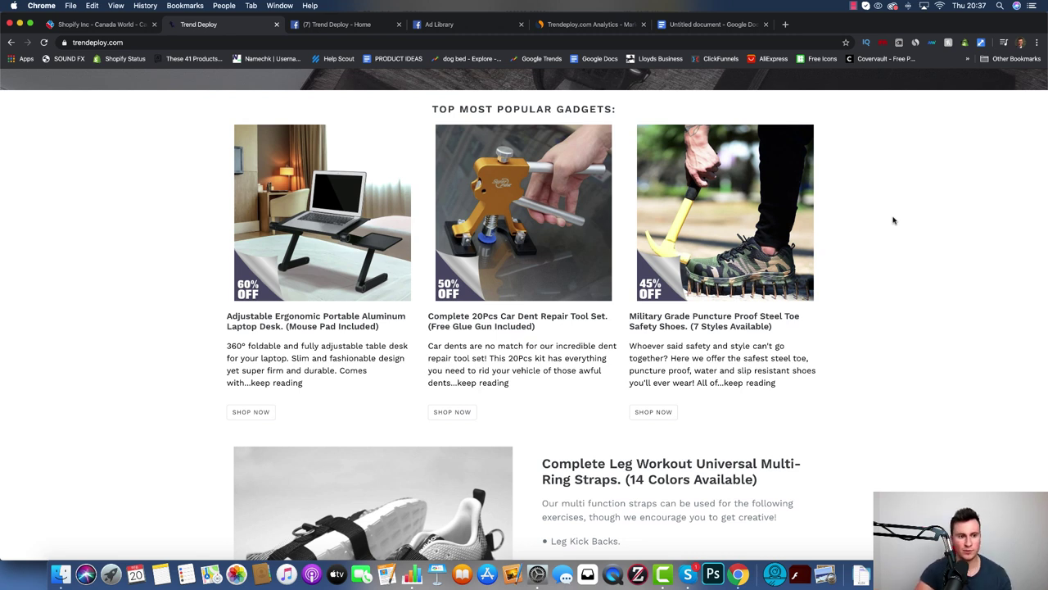
- Check Trend Deploy's active ad start date, May 4, 2019, and replay its leg workout straps video
left_click(439, 24)
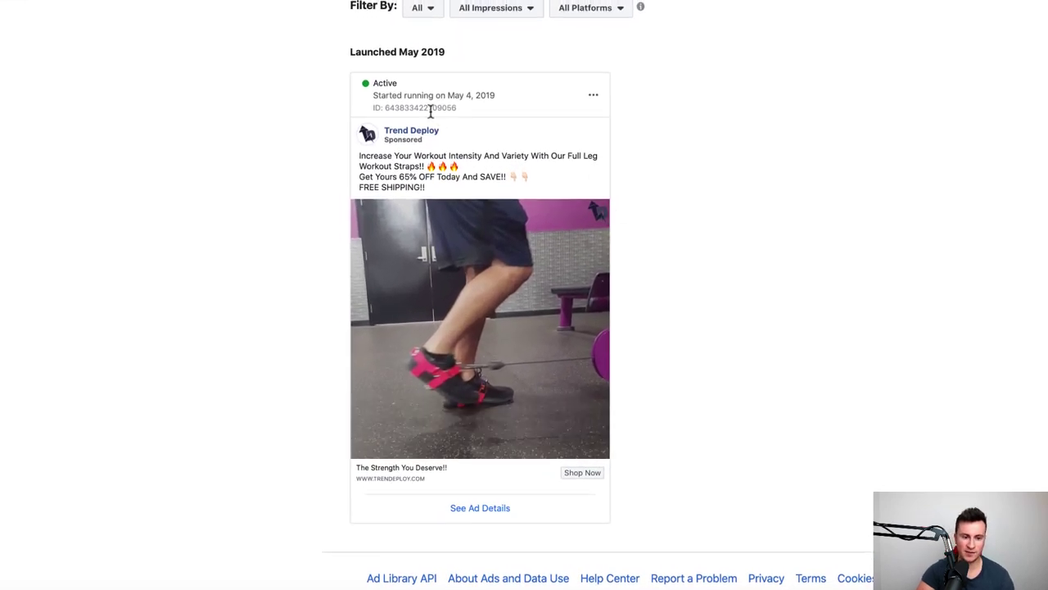
left_click_drag(446, 95, 481, 96)
left_click(691, 160)
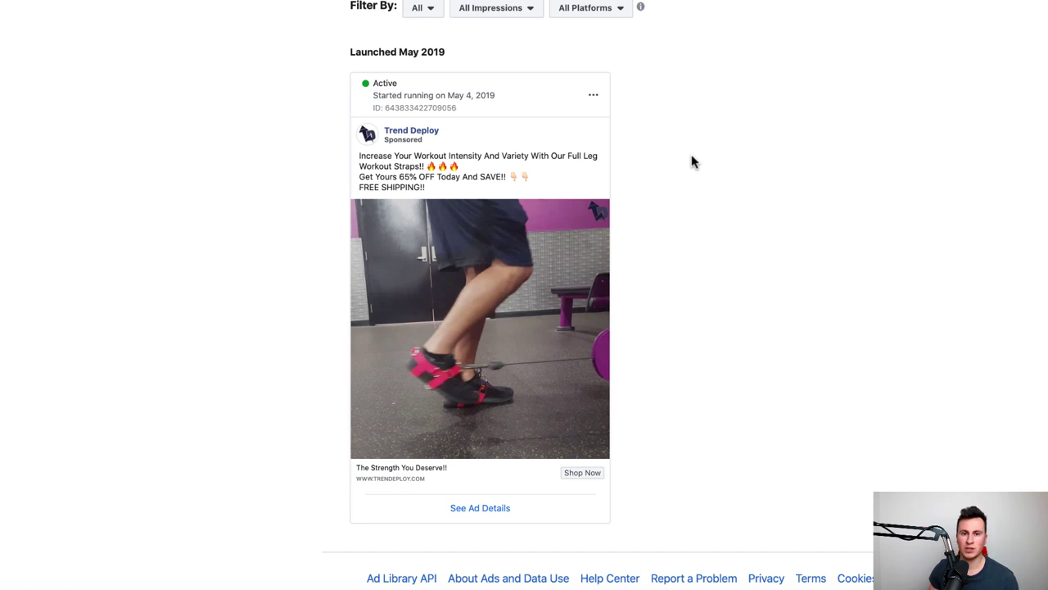
left_click(368, 441)
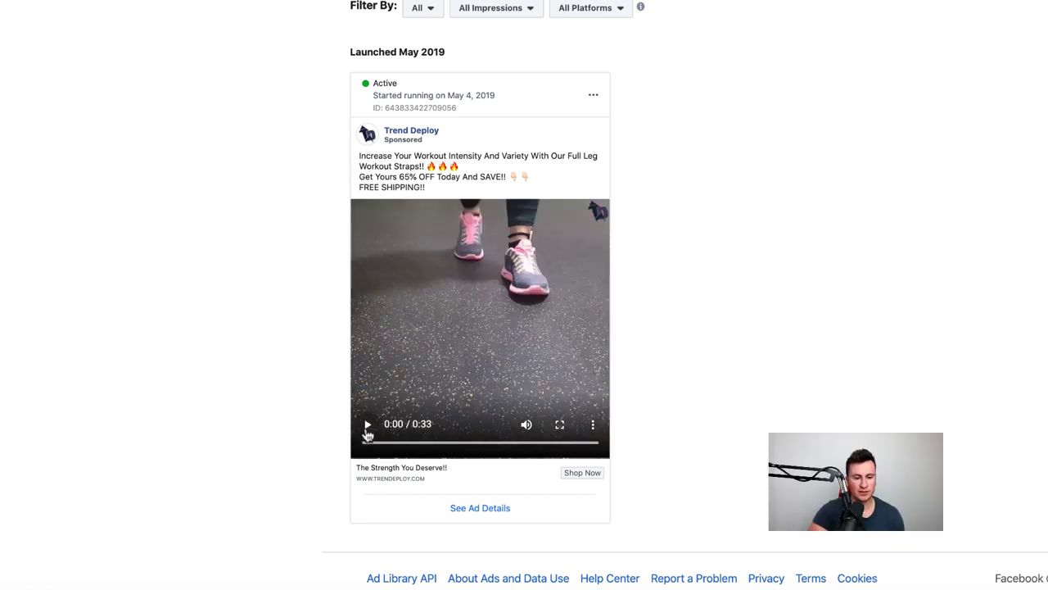
left_click(367, 434)
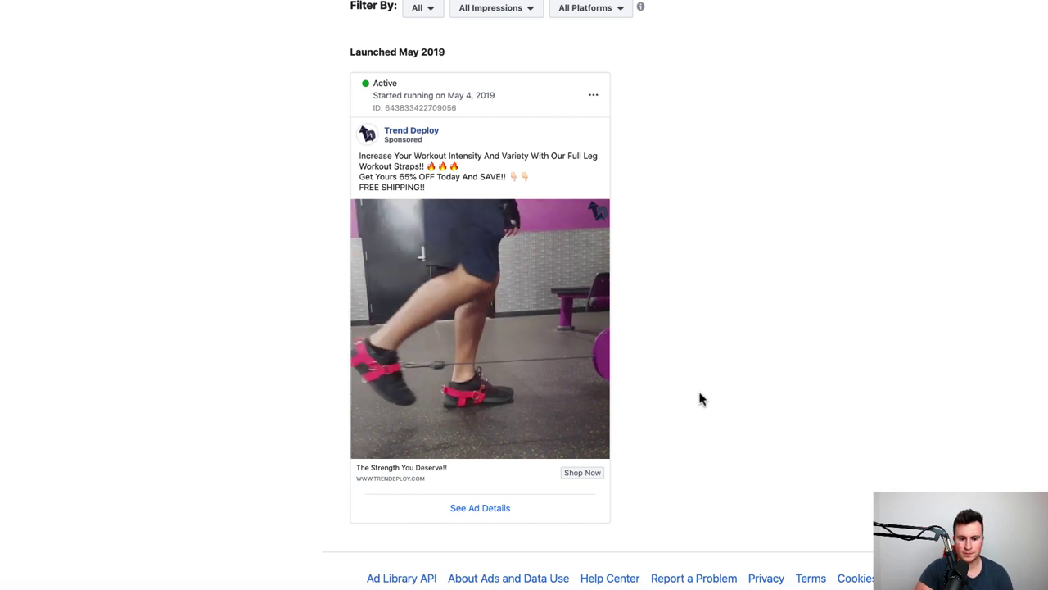
mouse_move(511, 418)
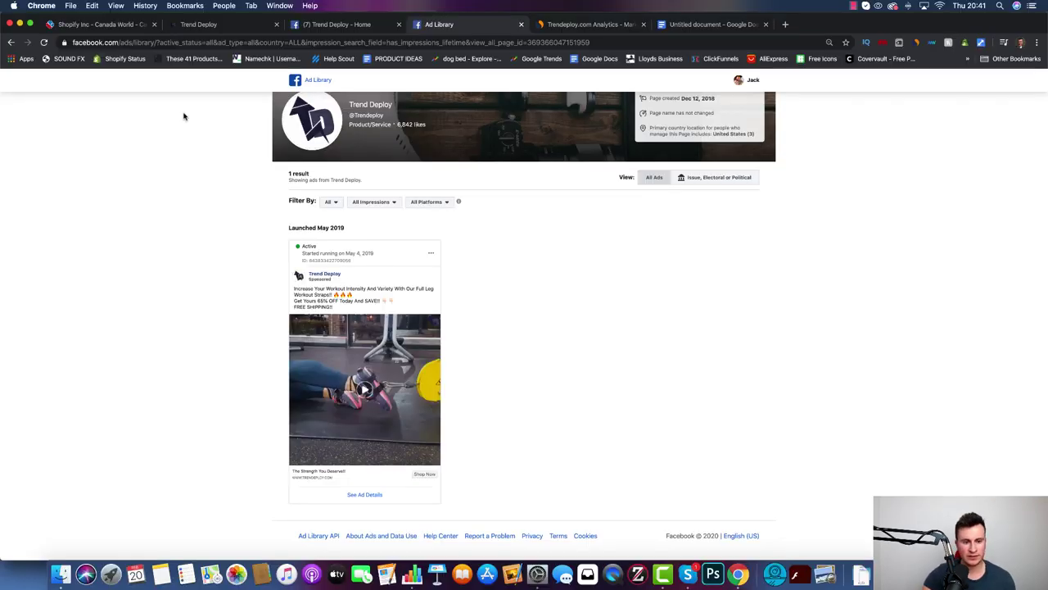
- In Trend Deploy, open the Complete Leg & Core Workout Multi-Ring Straps product page ($34.99, was $65.00)
left_click(210, 27)
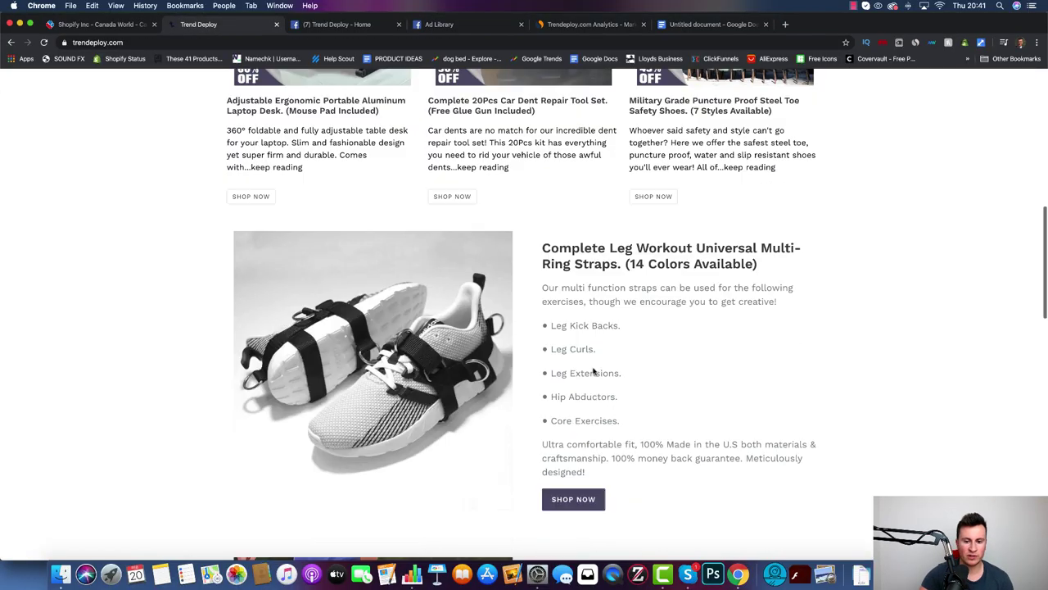
scroll(594, 371, "down", 2)
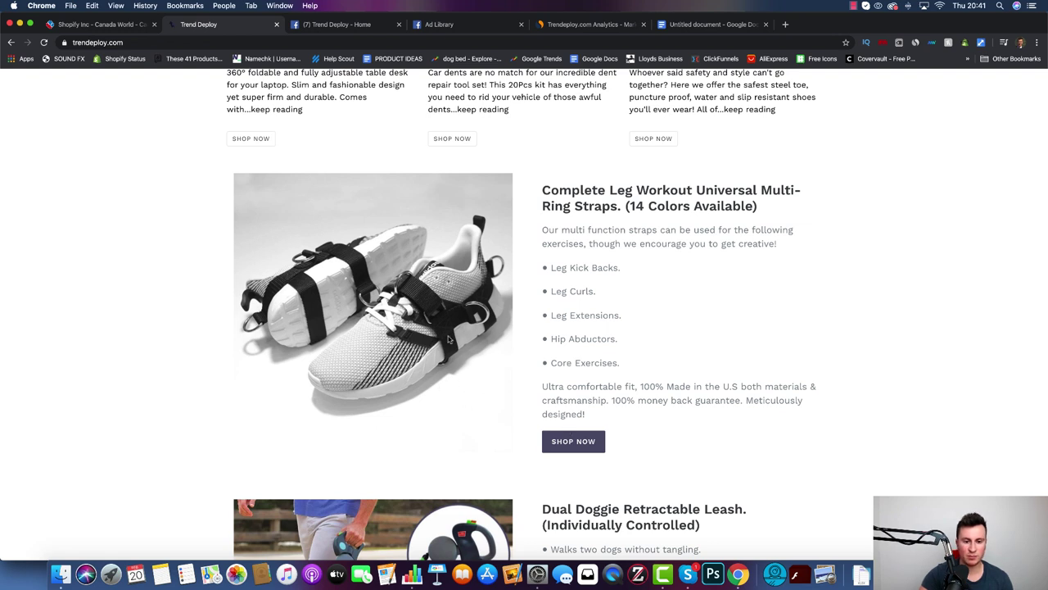
left_click(568, 434)
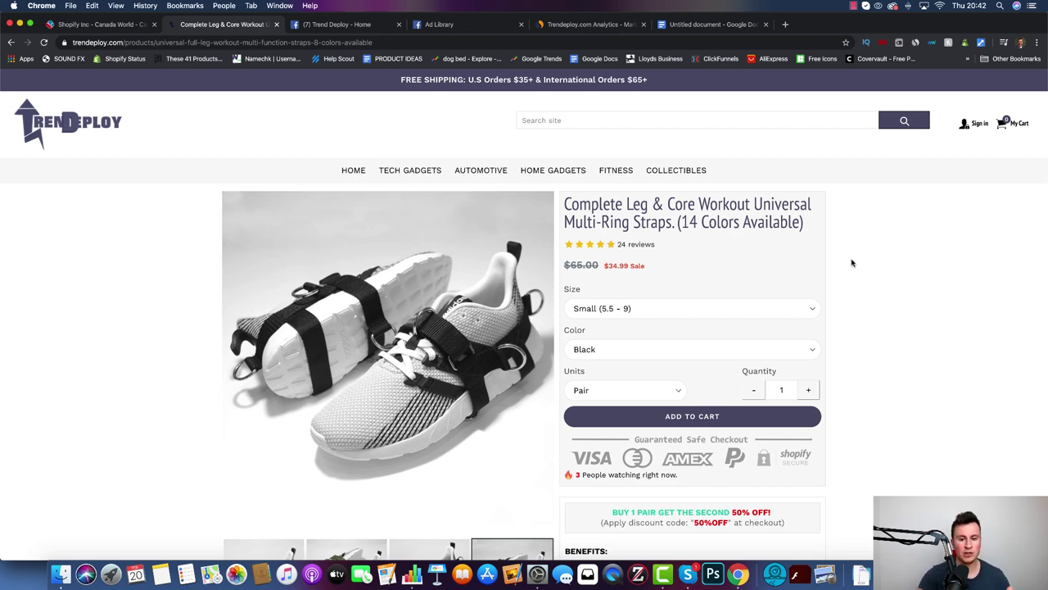
scroll(852, 263, "down", 5)
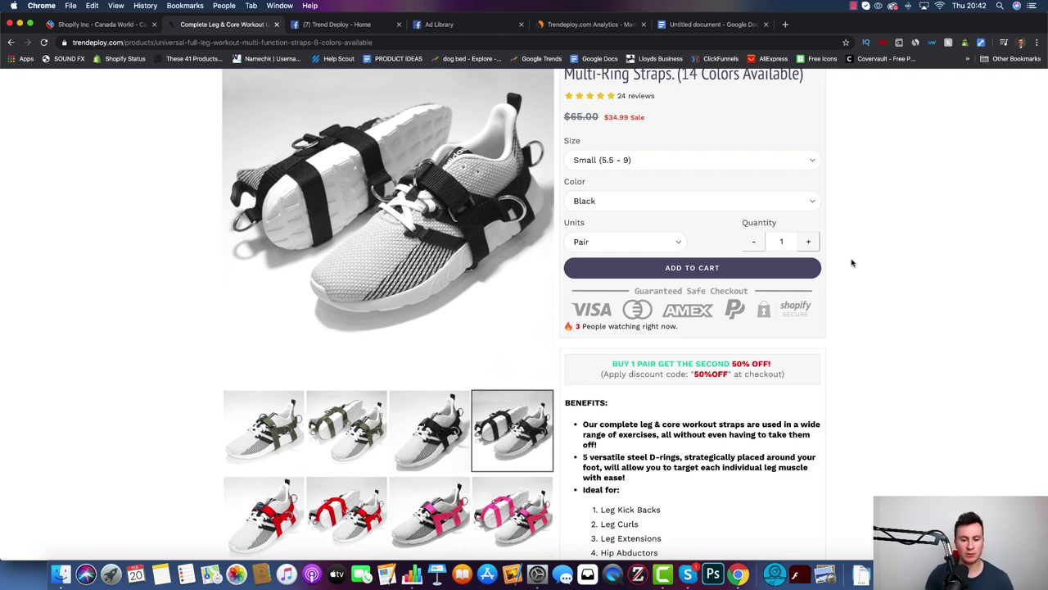
scroll(852, 262, "up", 2)
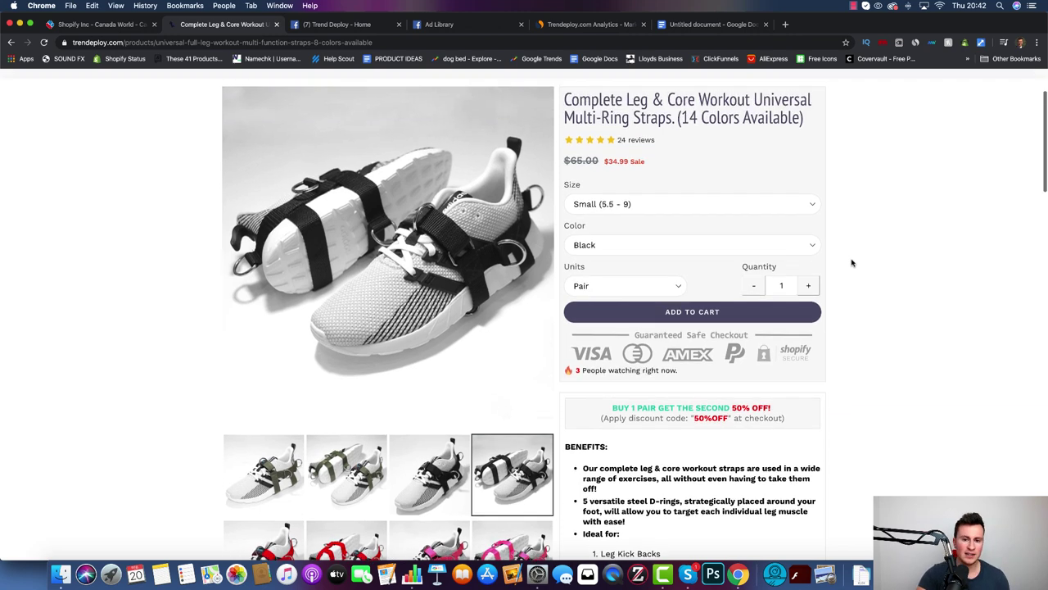
scroll(852, 262, "down", 5)
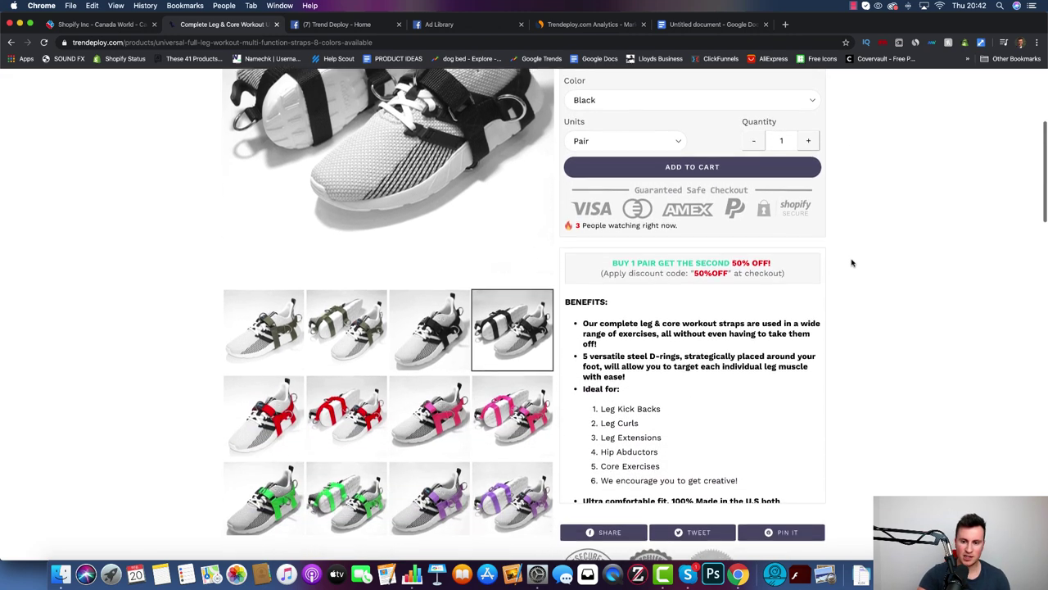
scroll(852, 262, "down", 4)
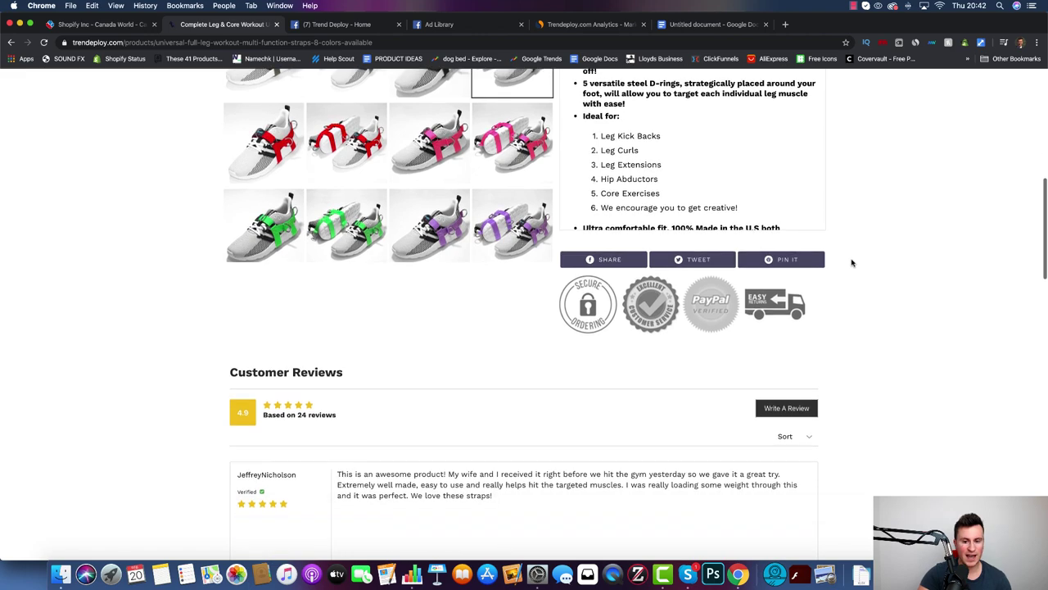
scroll(862, 245, "up", 2)
scroll(862, 245, "up", 5)
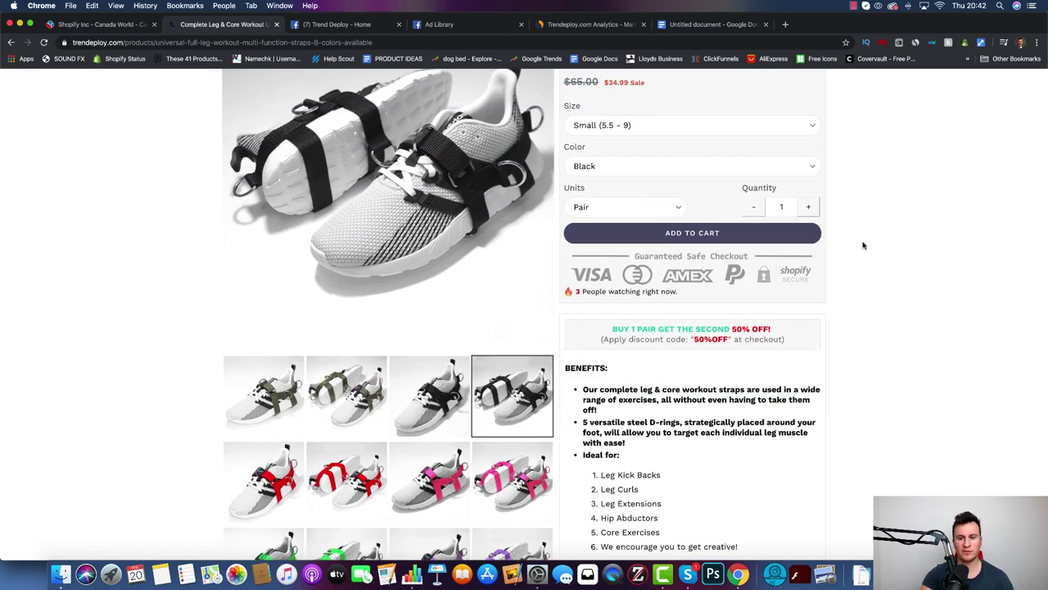
scroll(862, 245, "up", 3)
scroll(862, 245, "down", 1)
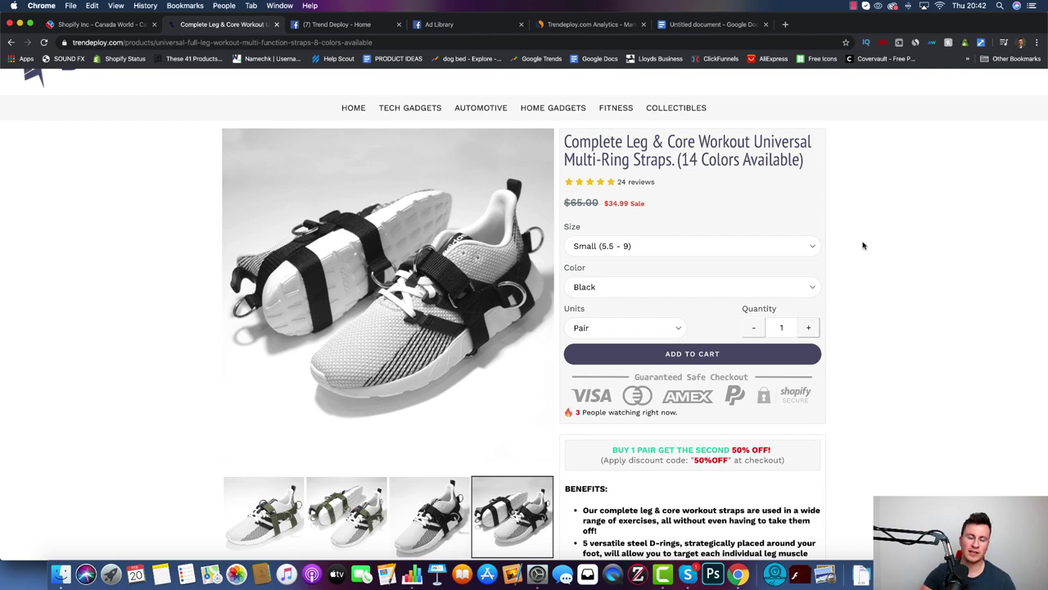
- Return to the Google Docs revenue notes showing Trend Deploy's estimate of 3,300 x $35 = $115,500 per month
left_click(709, 24)
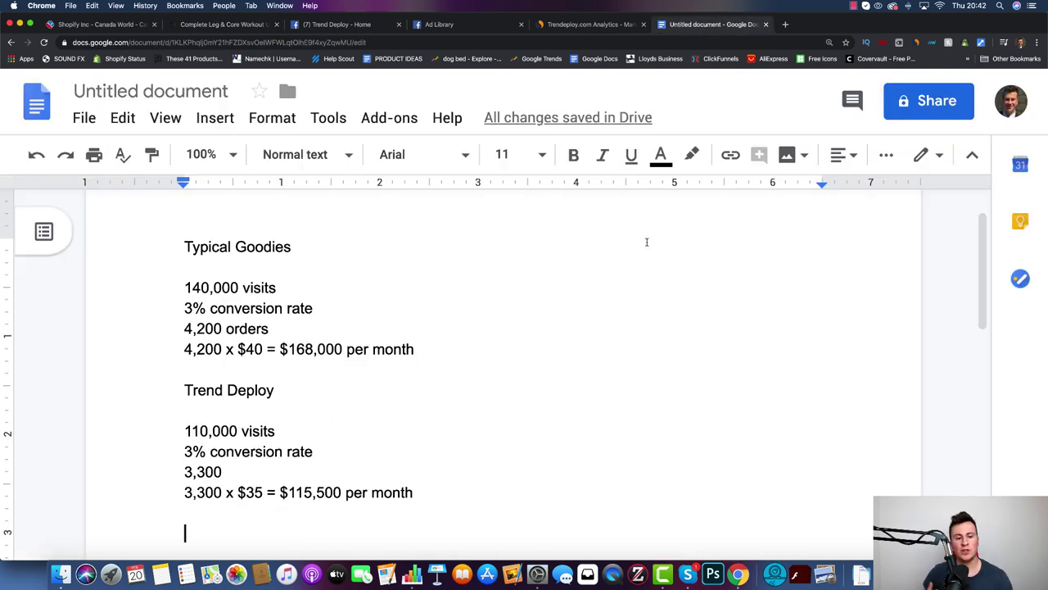